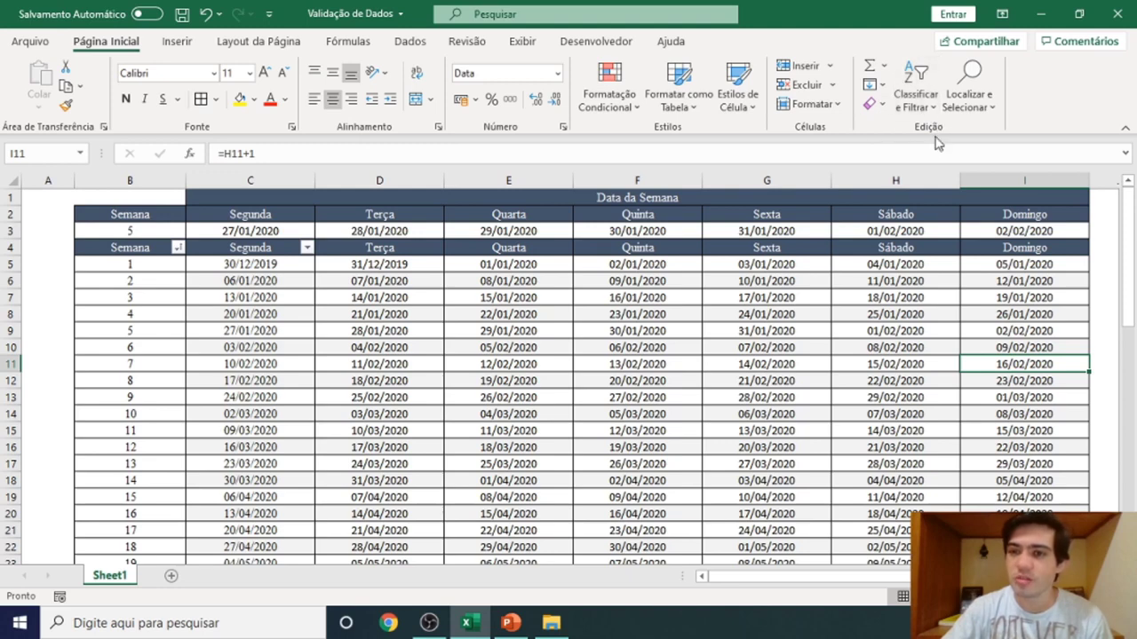
Search the sheet for "Quarta" and go through its occurrences one by one
{"action": "left_click", "coordinate": [980, 121]}
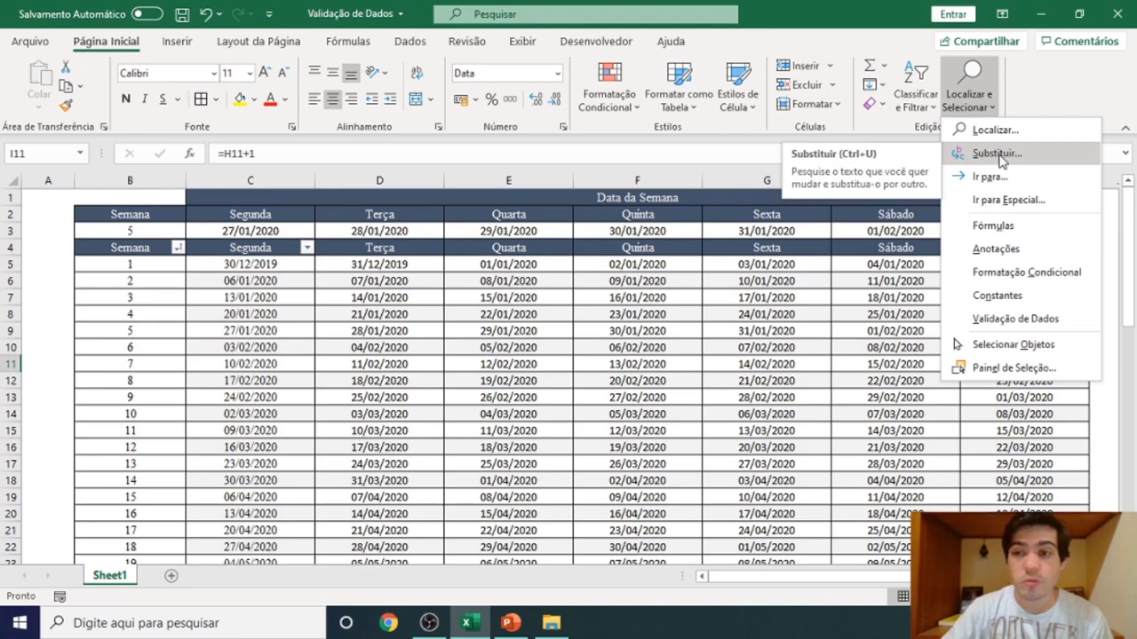
{"action": "left_click", "coordinate": [971, 155]}
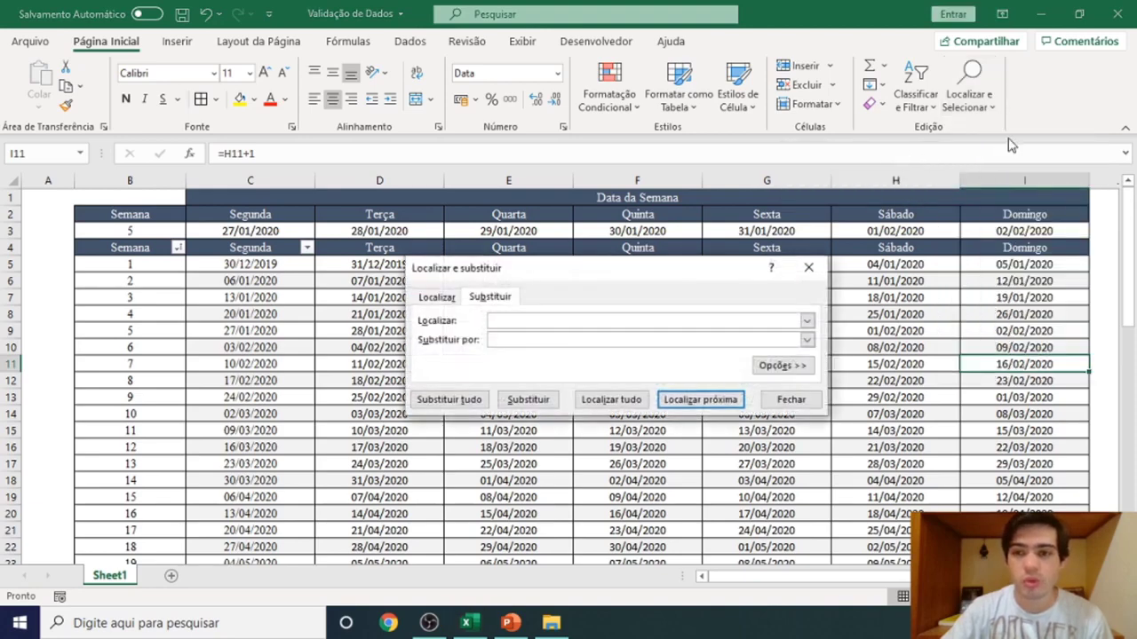
{"action": "left_click_drag", "start_coordinate": [581, 281], "coordinate": [542, 304]}
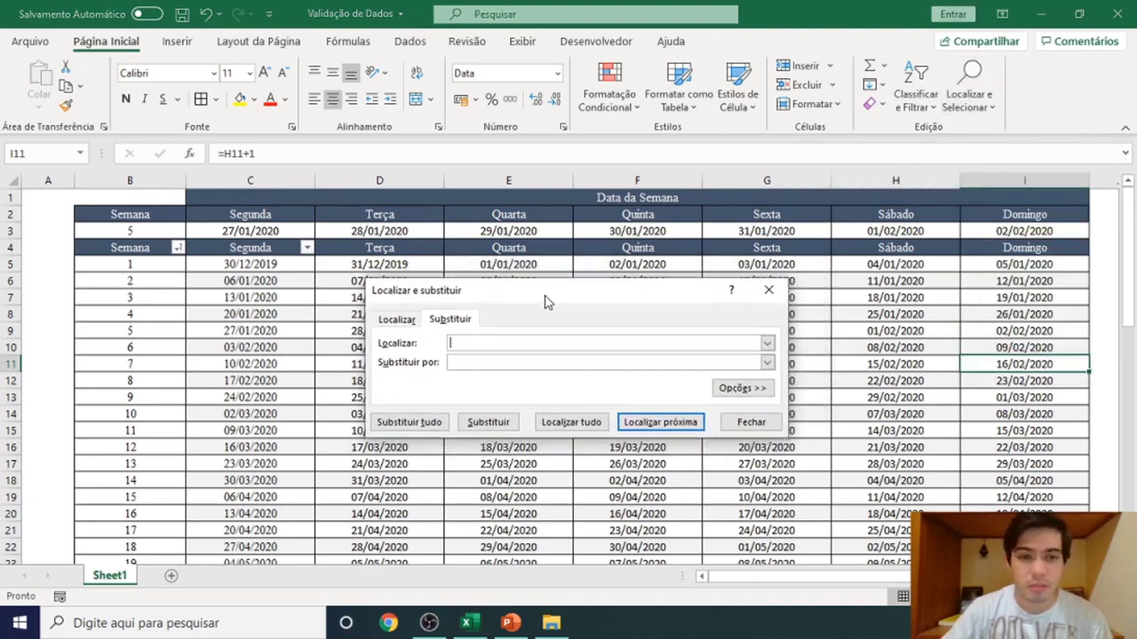
{"action": "left_click", "coordinate": [397, 319]}
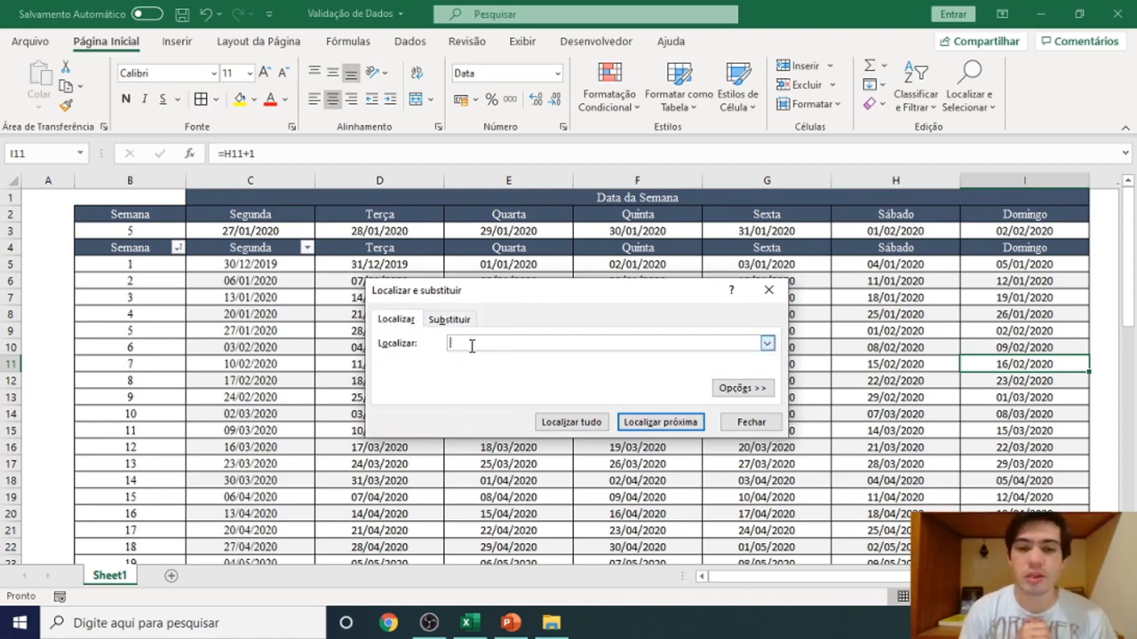
{"action": "type", "text": "Quarta"}
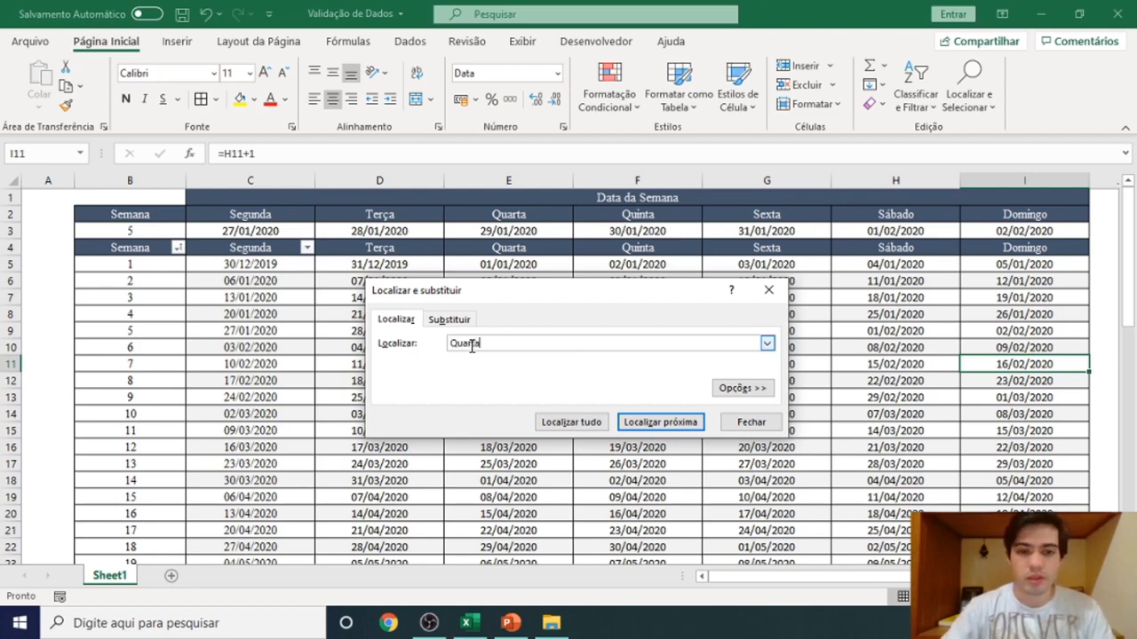
{"action": "left_click", "coordinate": [660, 424]}
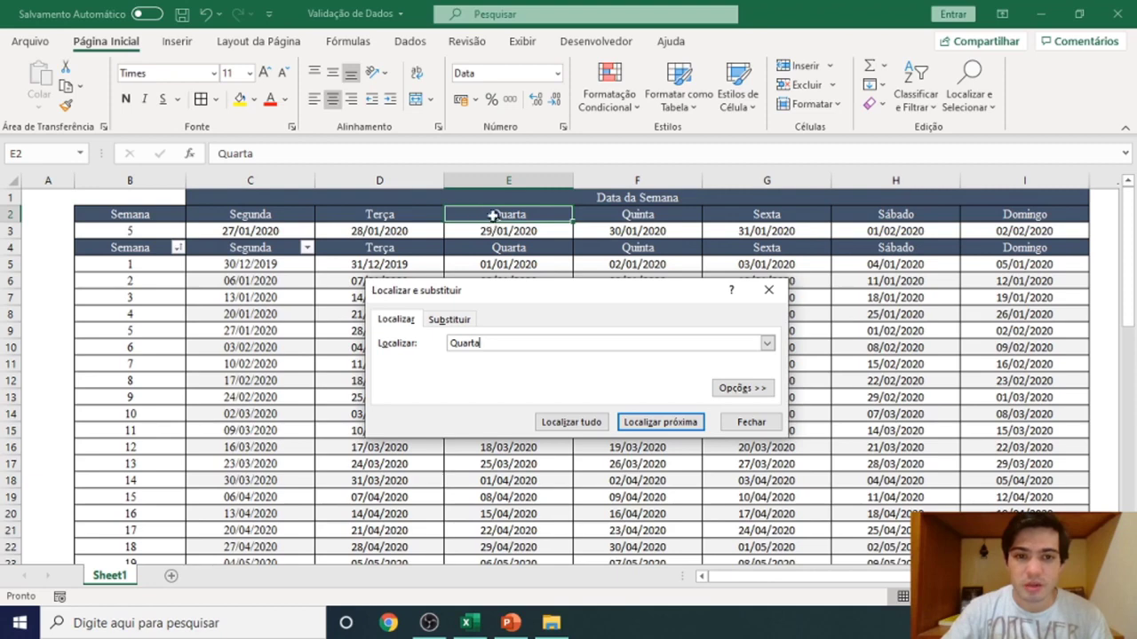
{"action": "left_click", "coordinate": [676, 428]}
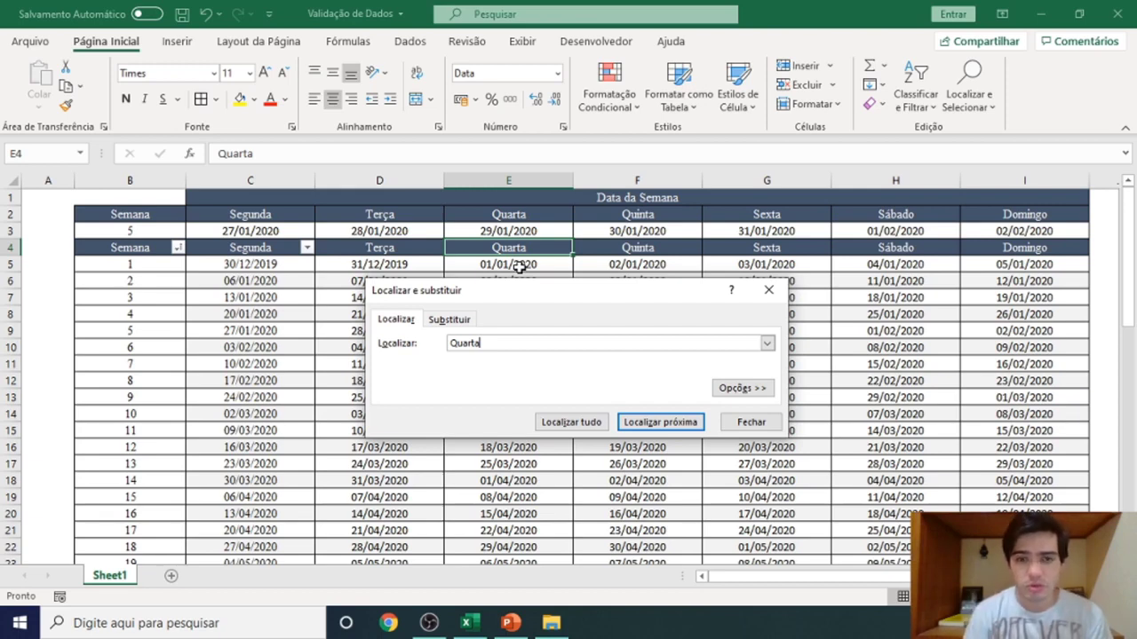
{"action": "left_click", "coordinate": [654, 423]}
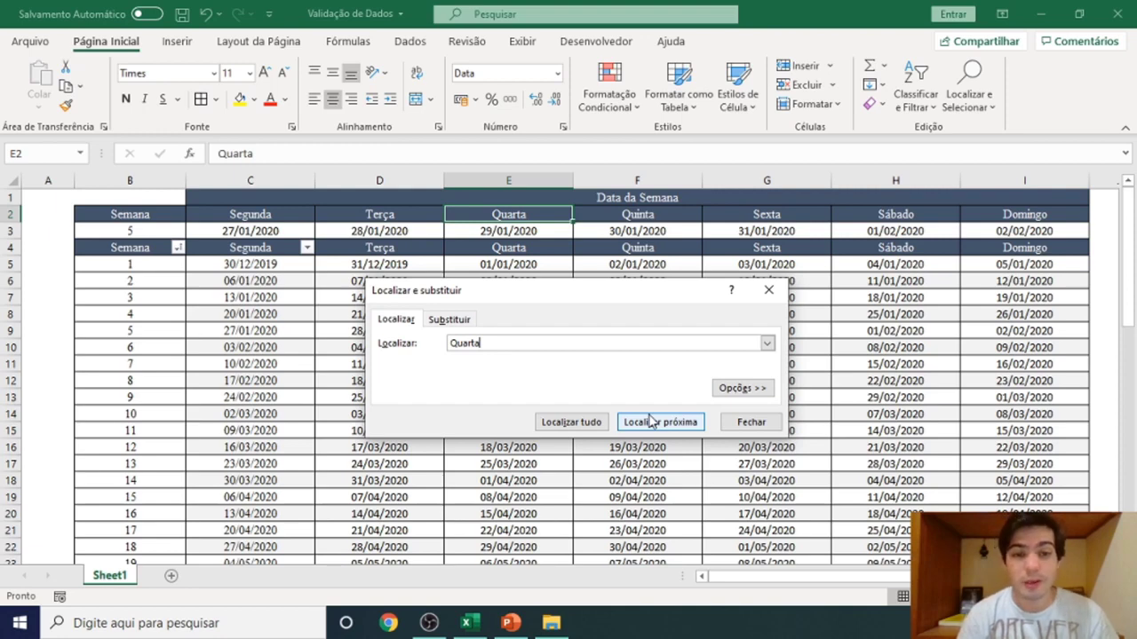
Set up a replacement of the search text "Quarta" with "Quarta-Feira"
{"action": "left_click", "coordinate": [464, 324]}
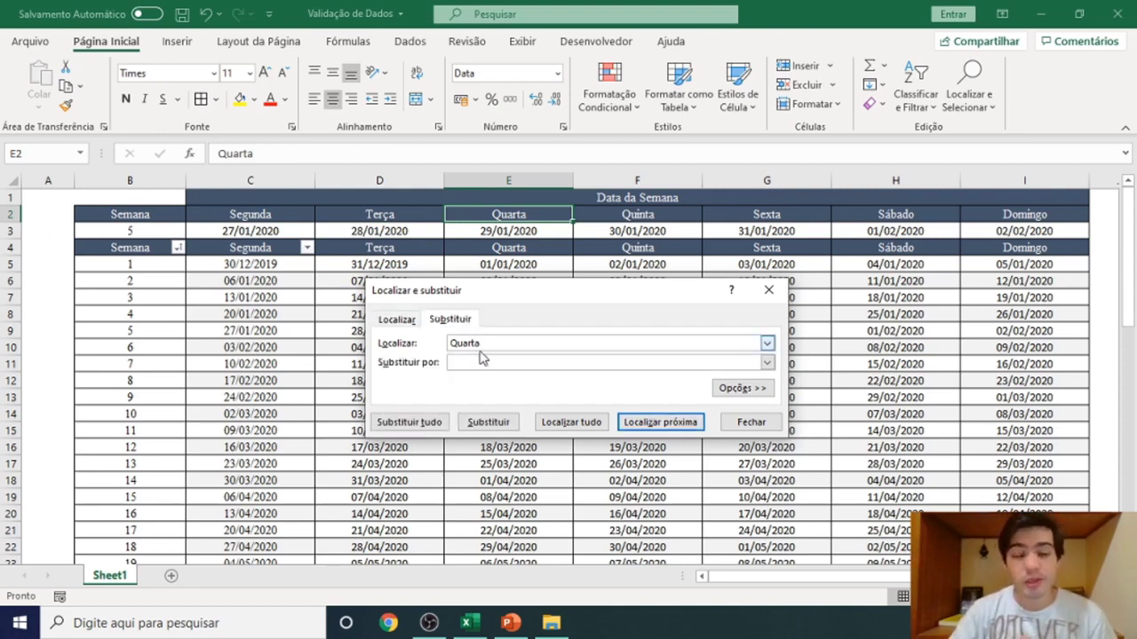
{"action": "left_click", "coordinate": [503, 342]}
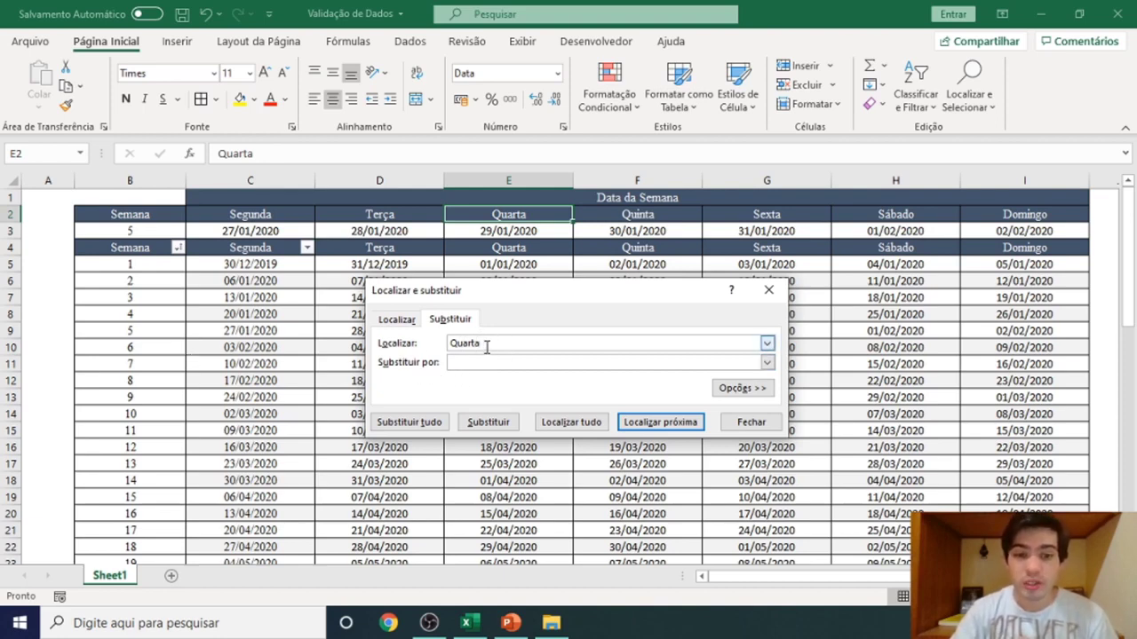
{"action": "double_click", "coordinate": [444, 345]}
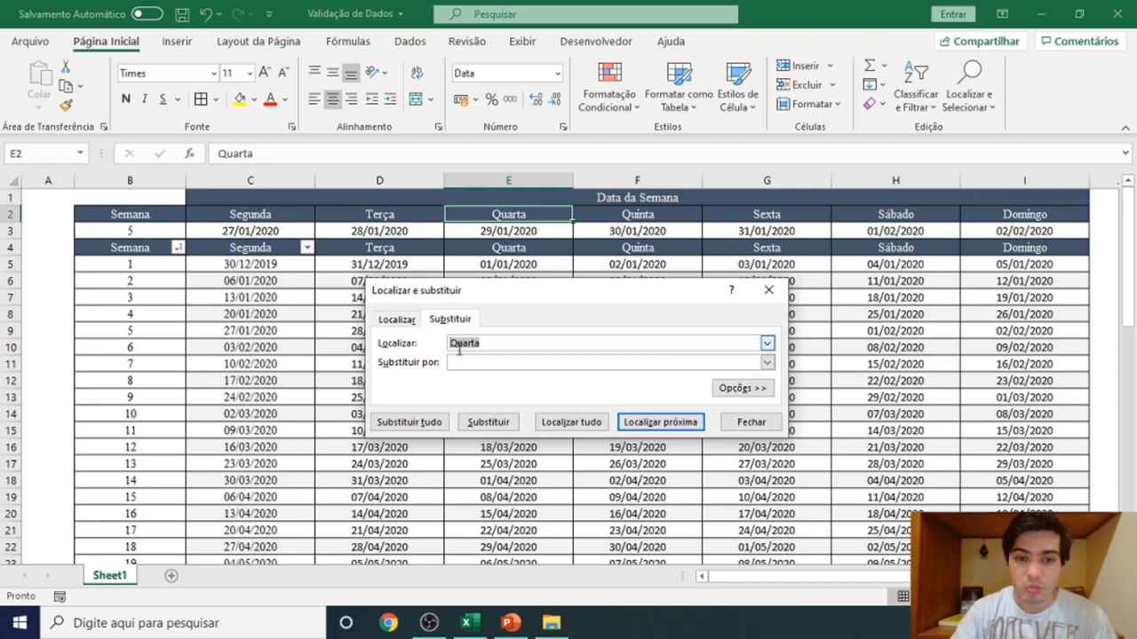
{"action": "left_click", "coordinate": [457, 362]}
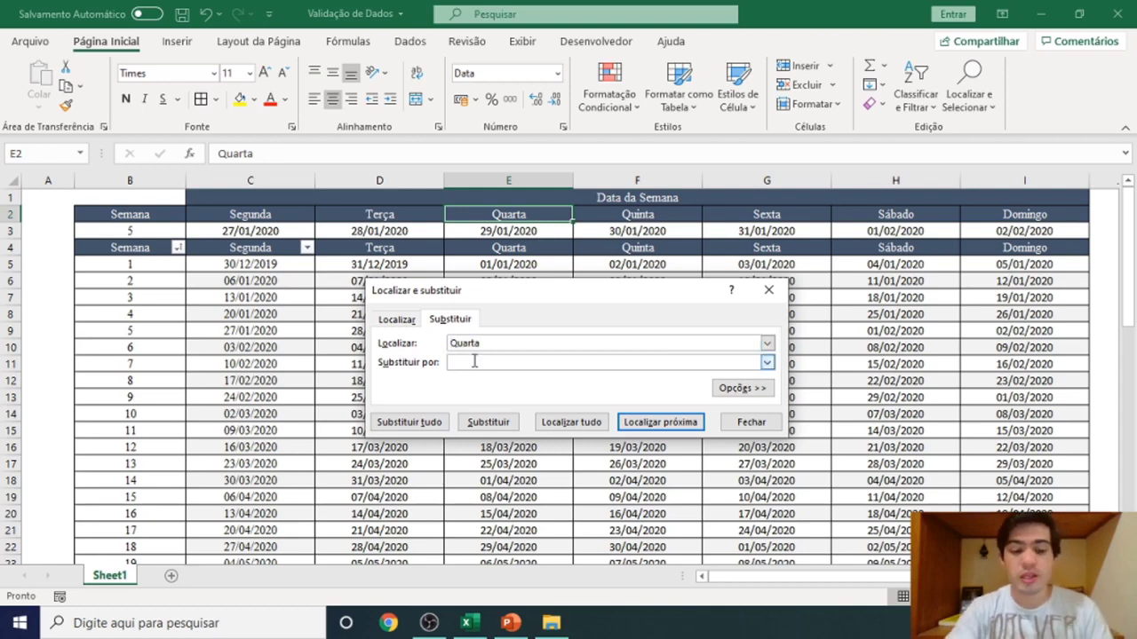
{"action": "type", "text": "Quarta-Feira"}
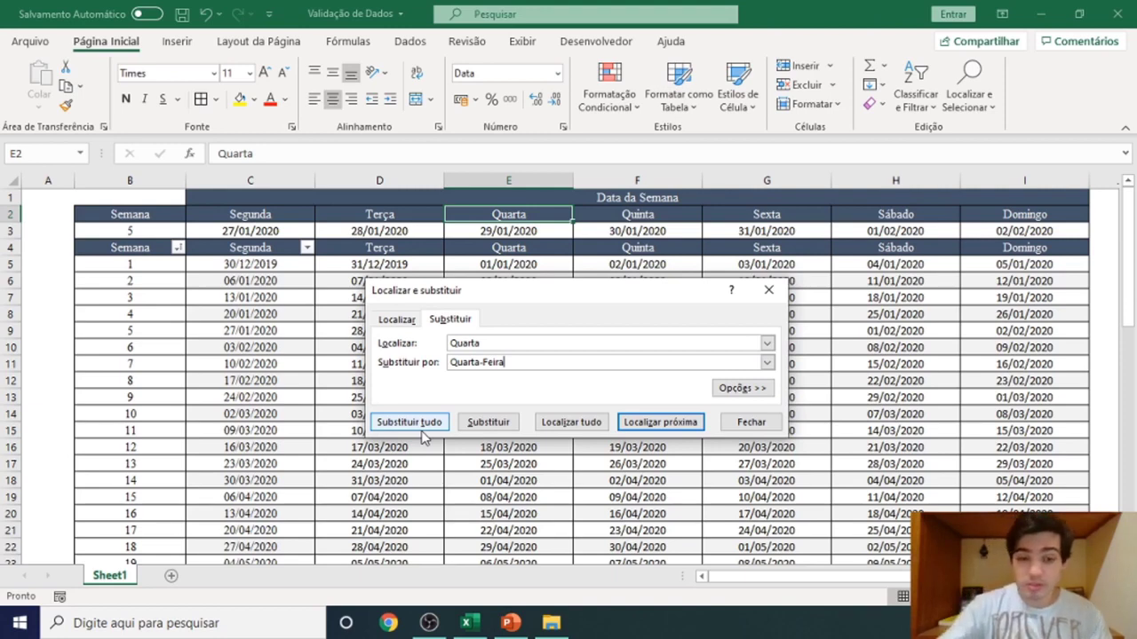
Replace the "Quarta" headers in rows 2 and 4 one at a time with "Quarta-Feira" and undo the replacements
{"action": "left_click", "coordinate": [488, 423]}
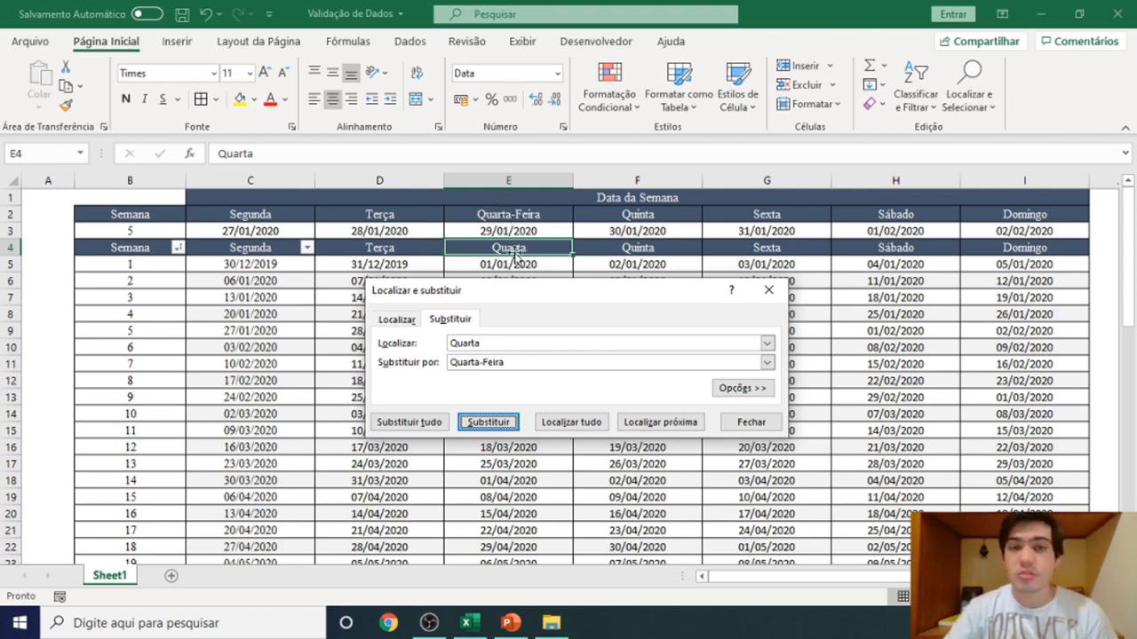
{"action": "left_click", "coordinate": [508, 422]}
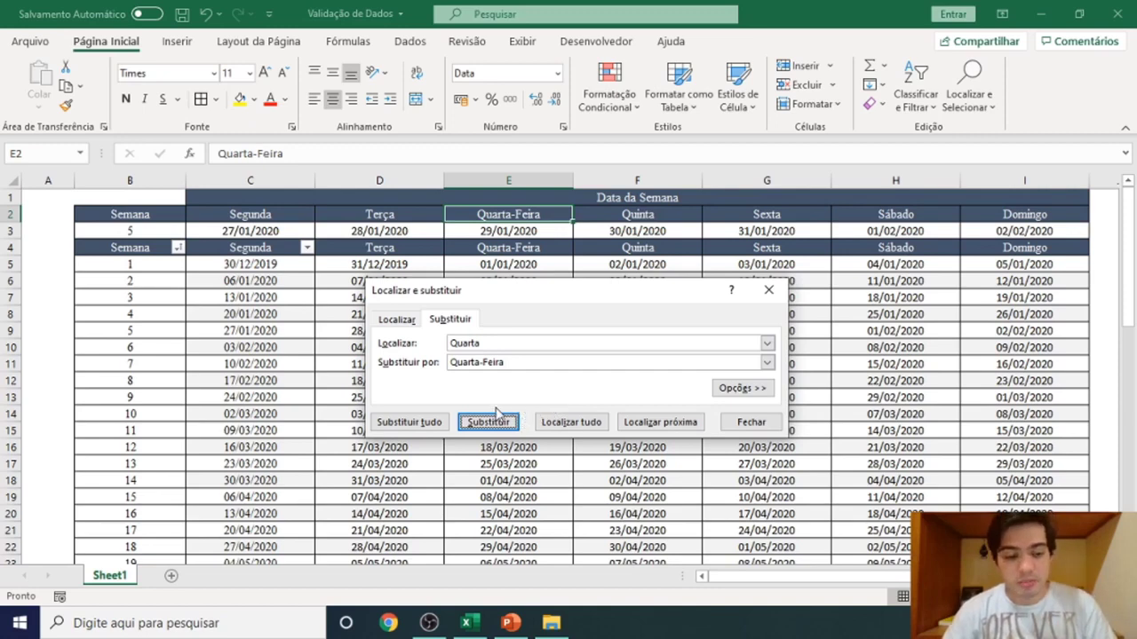
{"action": "left_click", "coordinate": [768, 290]}
{"action": "key", "text": "ctrl+z"}
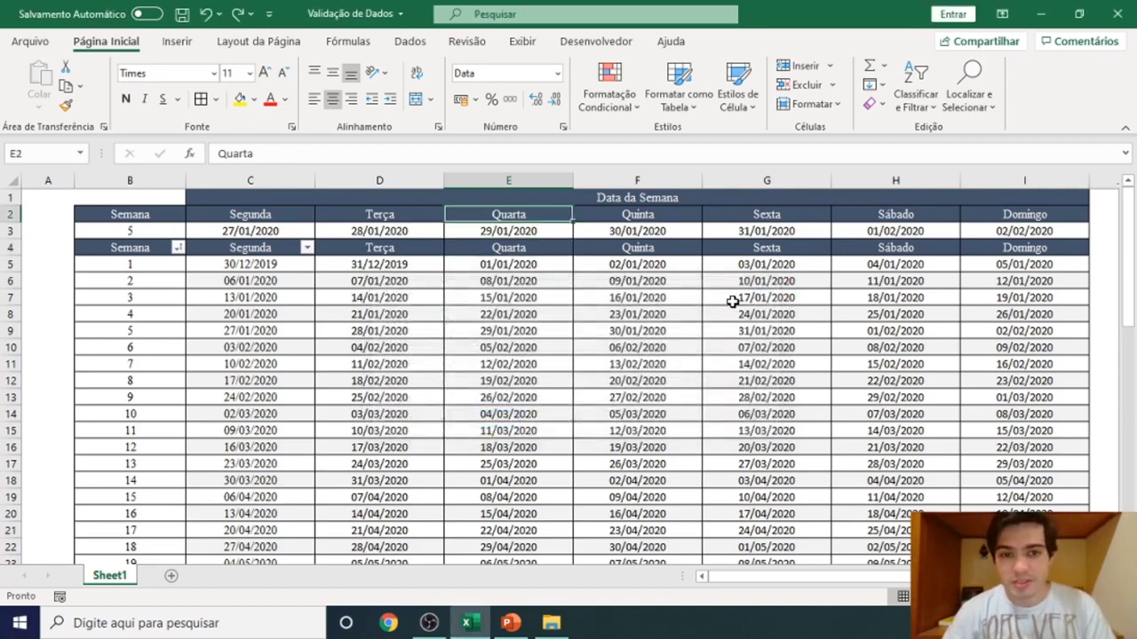
Replace all occurrences of "Quarta" with "Quarta-Feira" at once and close the find-and-replace dialog
{"action": "left_click", "coordinate": [984, 105]}
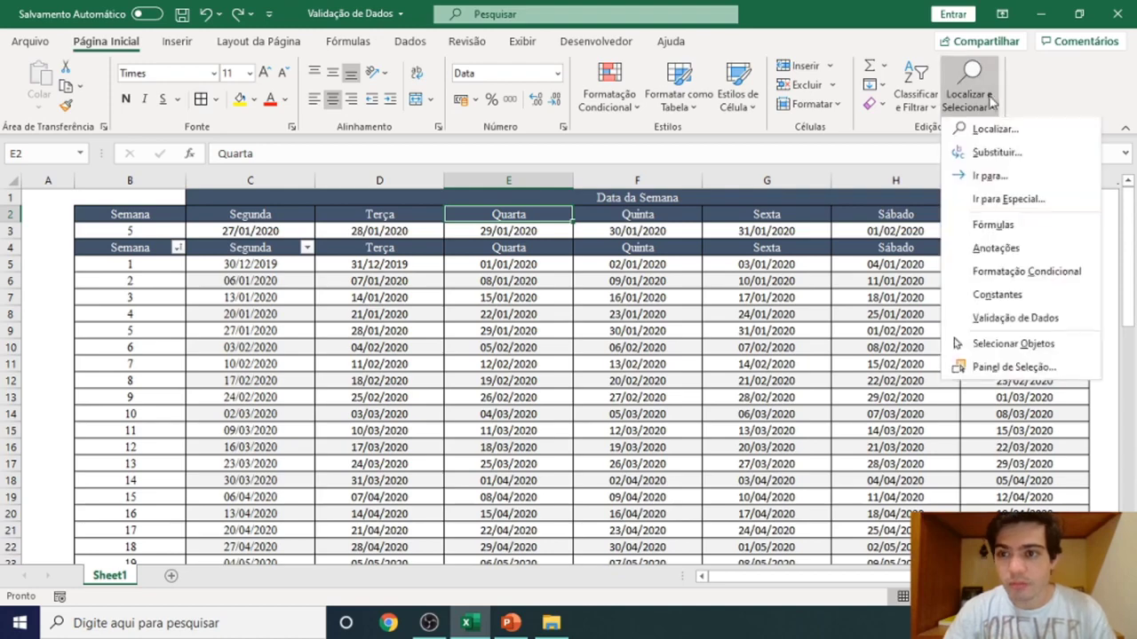
{"action": "left_click", "coordinate": [1009, 154]}
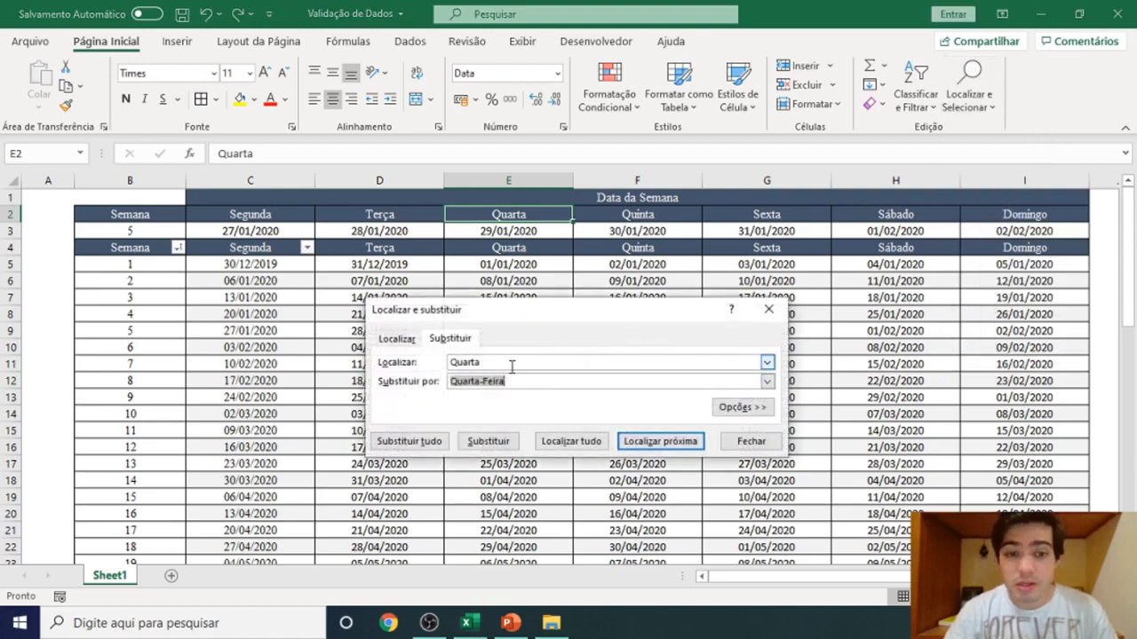
{"action": "left_click", "coordinate": [480, 364]}
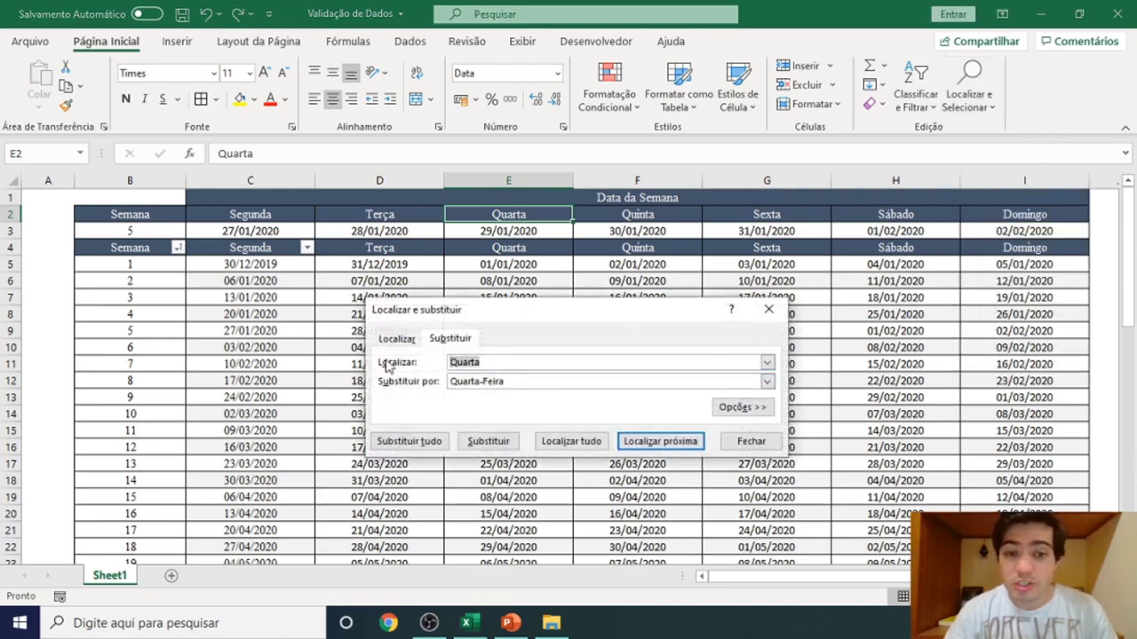
{"action": "left_click", "coordinate": [439, 443]}
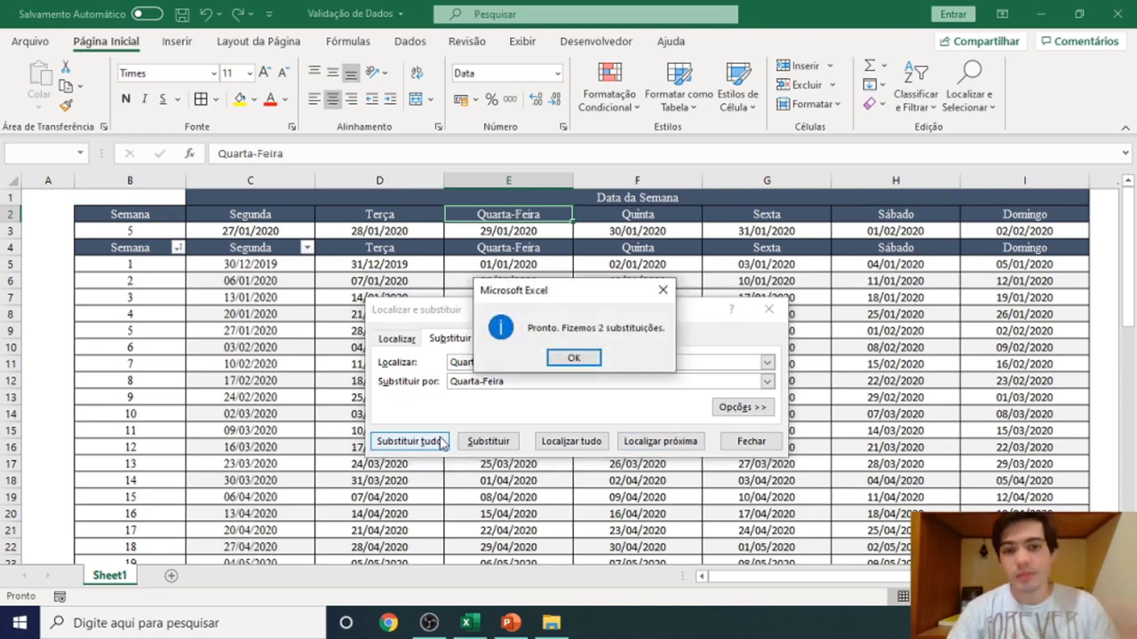
{"action": "left_click", "coordinate": [574, 358]}
{"action": "left_click", "coordinate": [768, 309]}
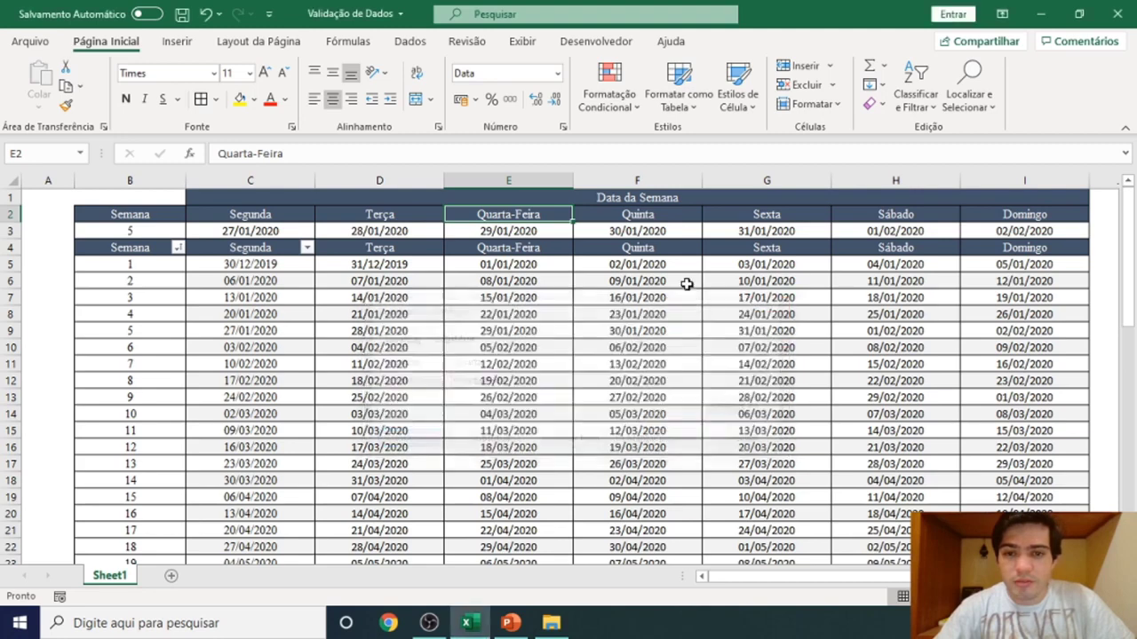
{"action": "left_click_drag", "start_coordinate": [508, 219], "coordinate": [508, 233]}
{"action": "left_click", "coordinate": [524, 382]}
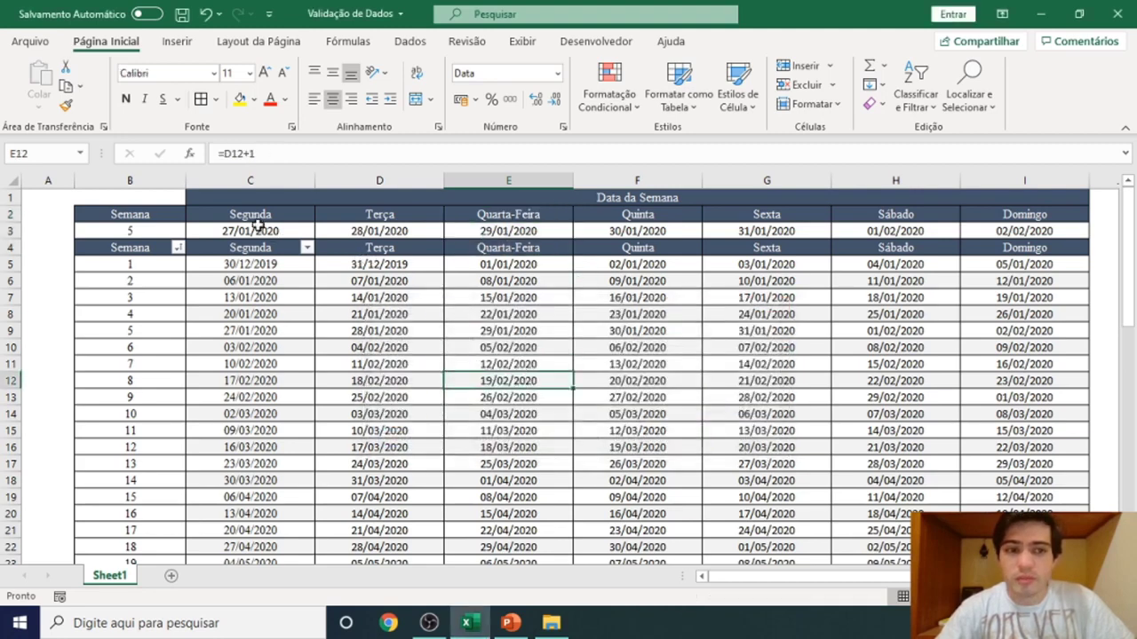
{"action": "left_click_drag", "start_coordinate": [256, 224], "coordinate": [765, 249]}
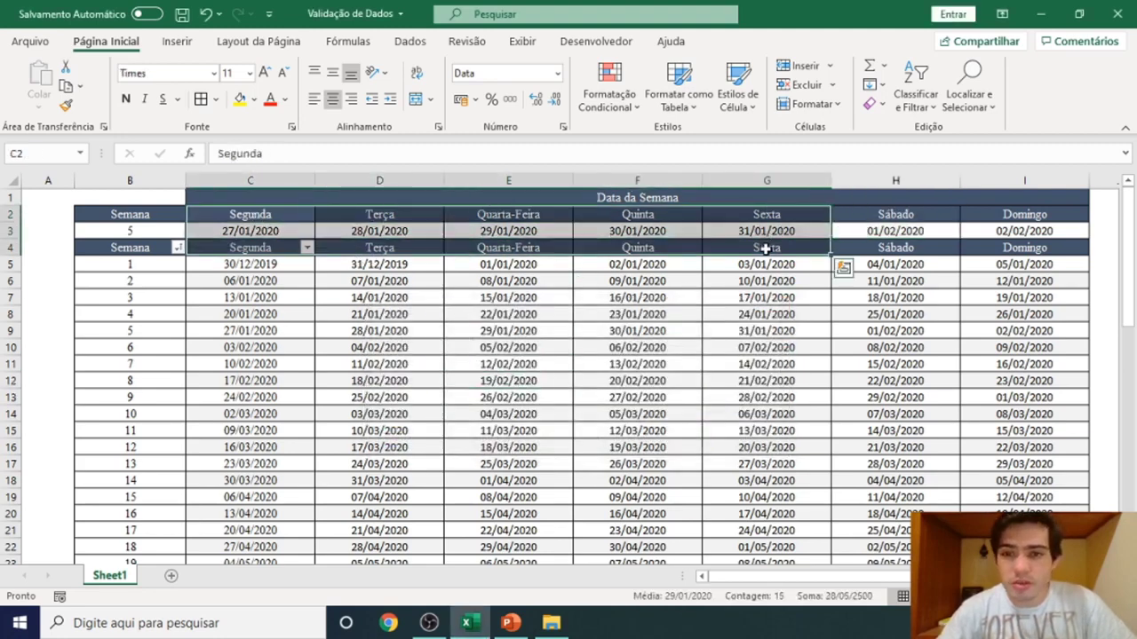
{"action": "left_click", "coordinate": [771, 249]}
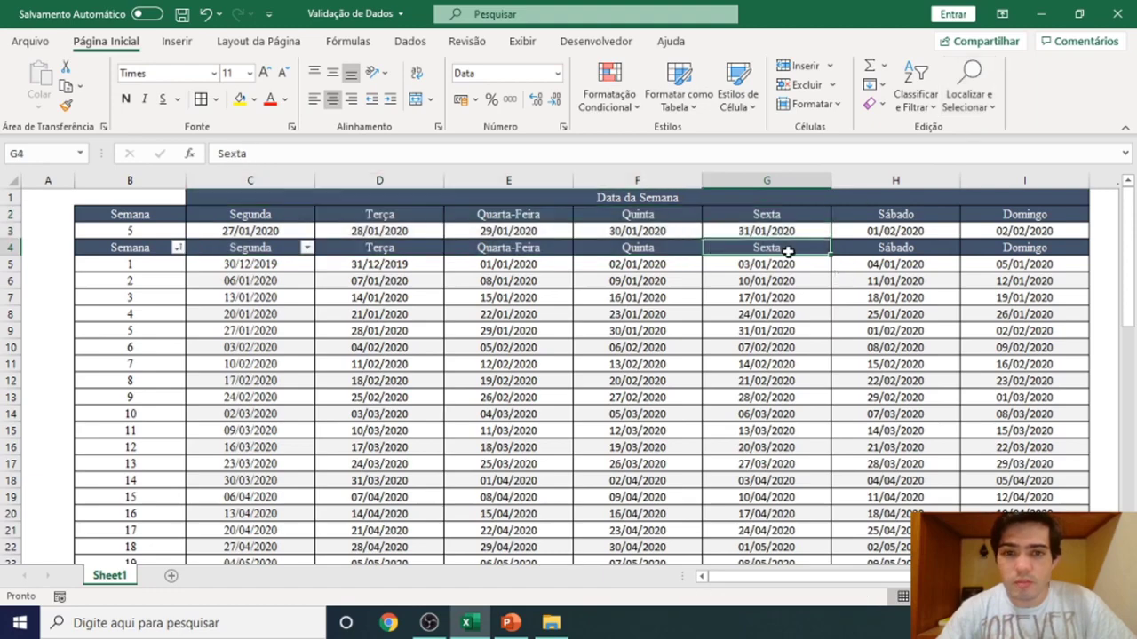
Replace all occurrences of "Segunda" in the sheet with "Segunda-Feira"
{"action": "left_click", "coordinate": [964, 109]}
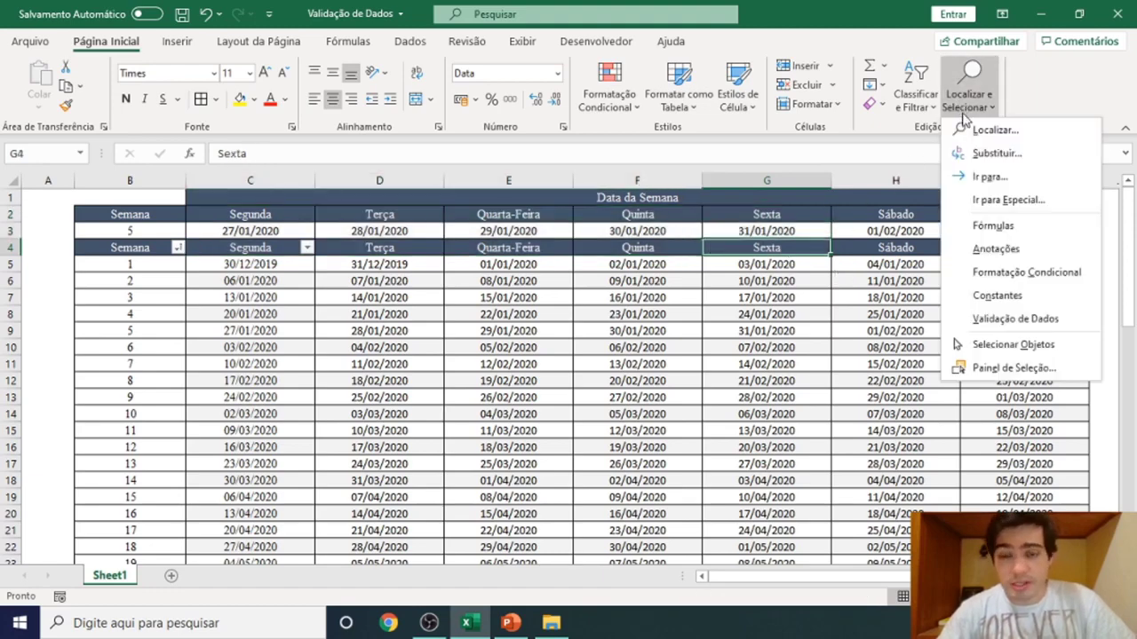
{"action": "left_click", "coordinate": [983, 153]}
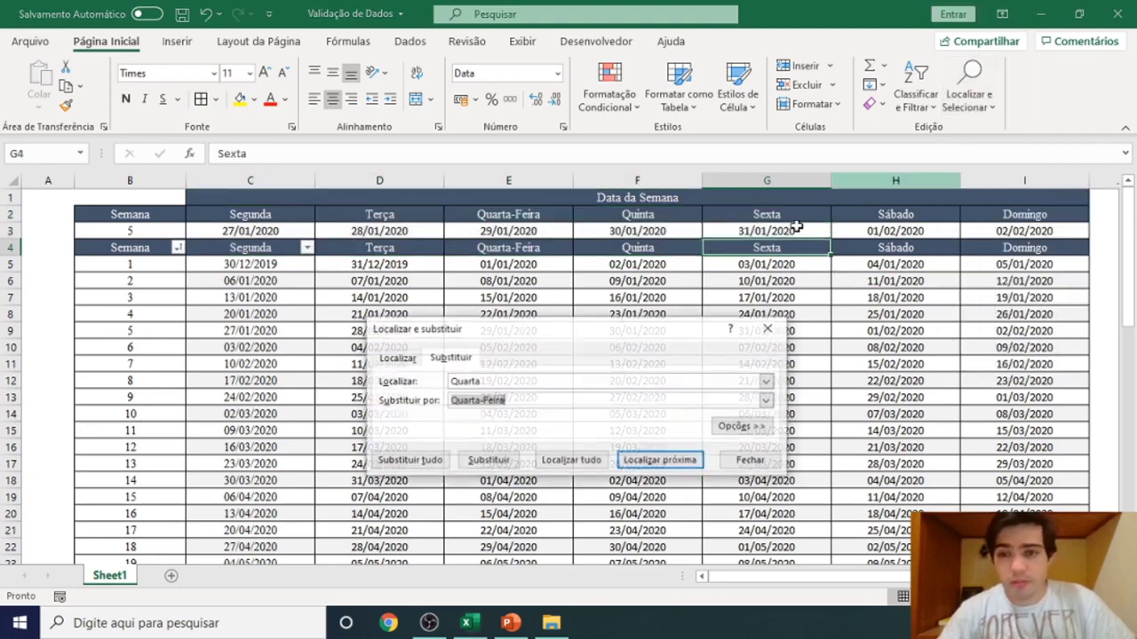
{"action": "double_click", "coordinate": [495, 383]}
{"action": "type", "text": "Seun"}
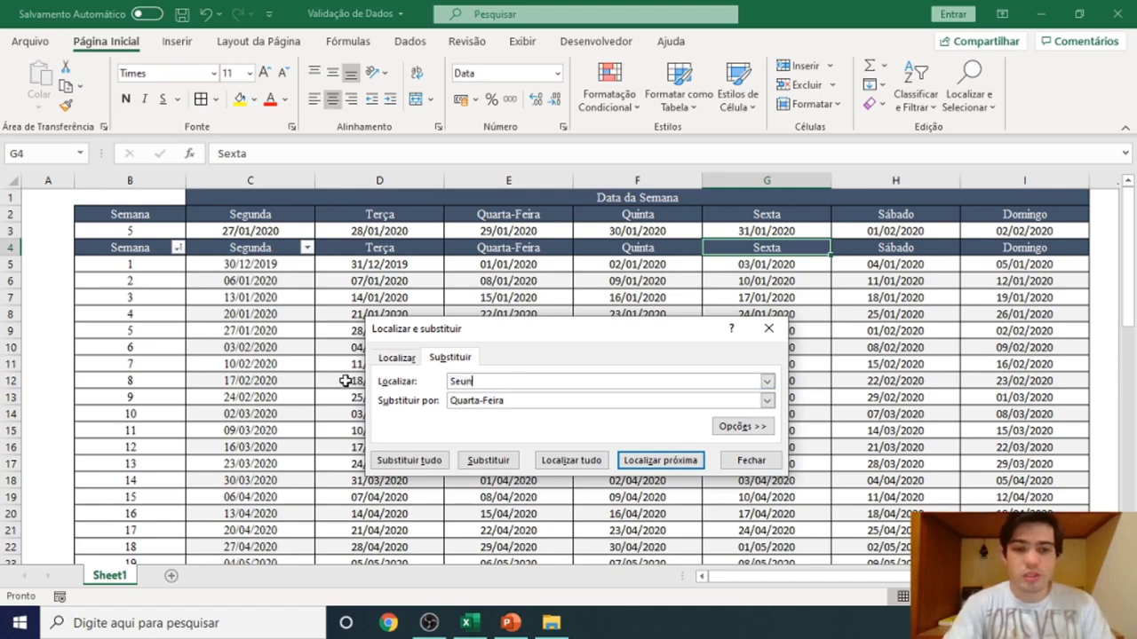
{"action": "key", "text": "BackSpace"}
{"action": "key", "text": "BackSpace"}
{"action": "type", "text": "gunda"}
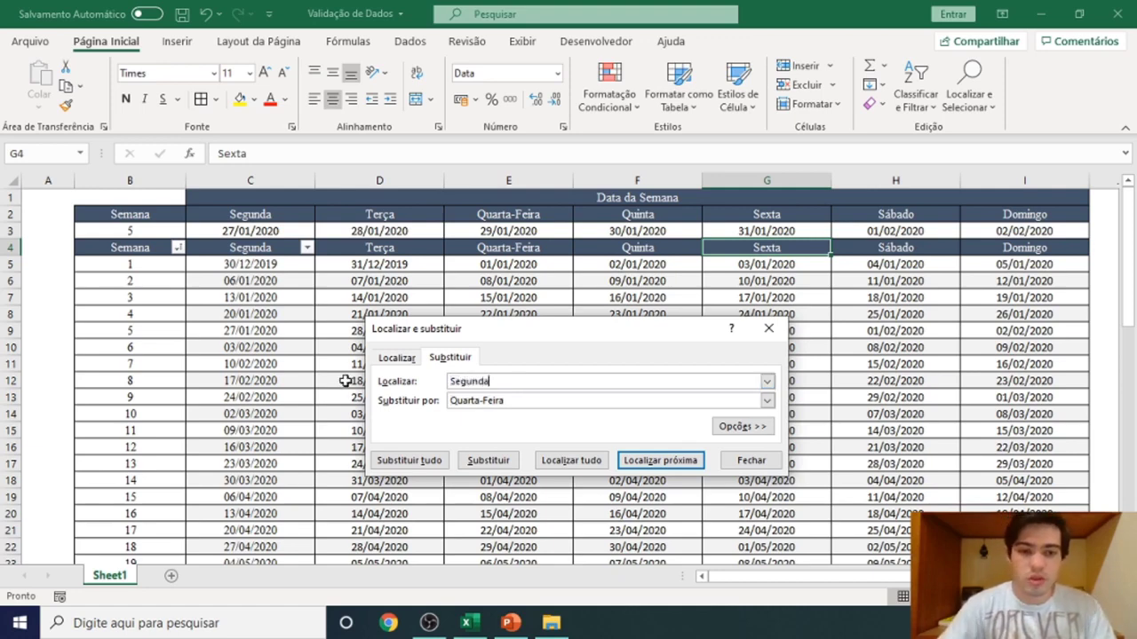
{"action": "double_click", "coordinate": [488, 400]}
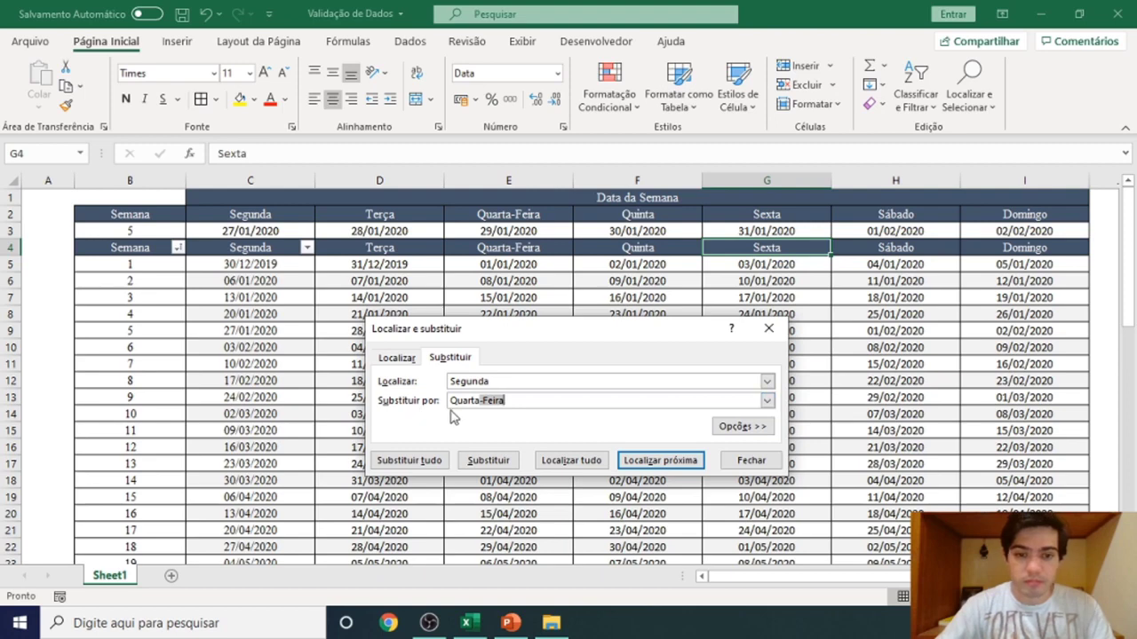
{"action": "double_click", "coordinate": [460, 401]}
{"action": "type", "text": "Segunda"}
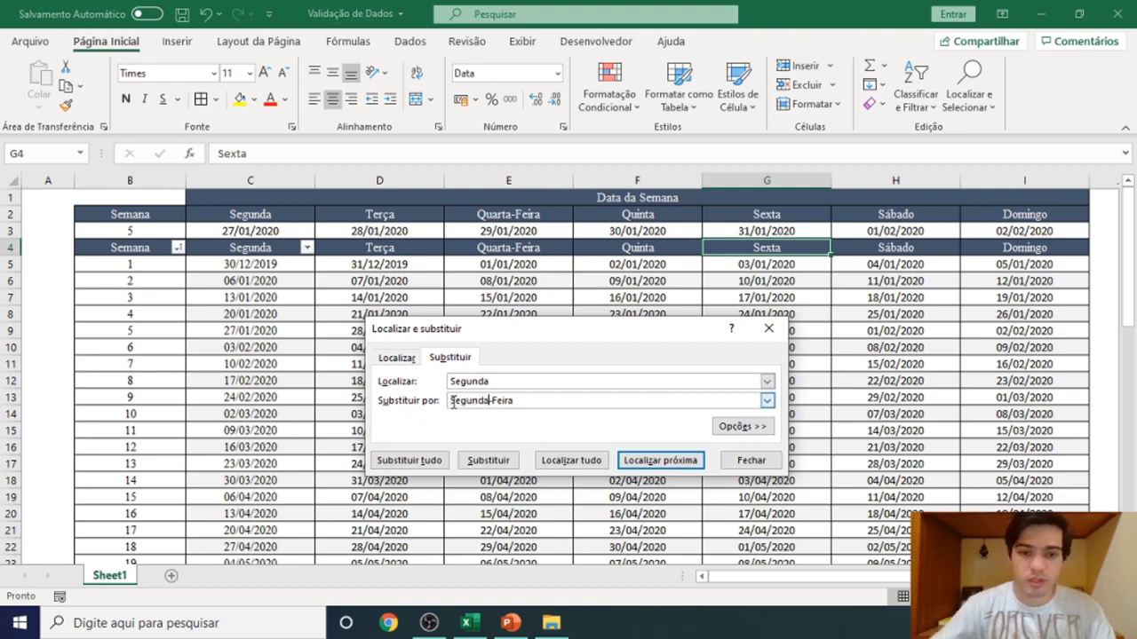
{"action": "left_click", "coordinate": [408, 460]}
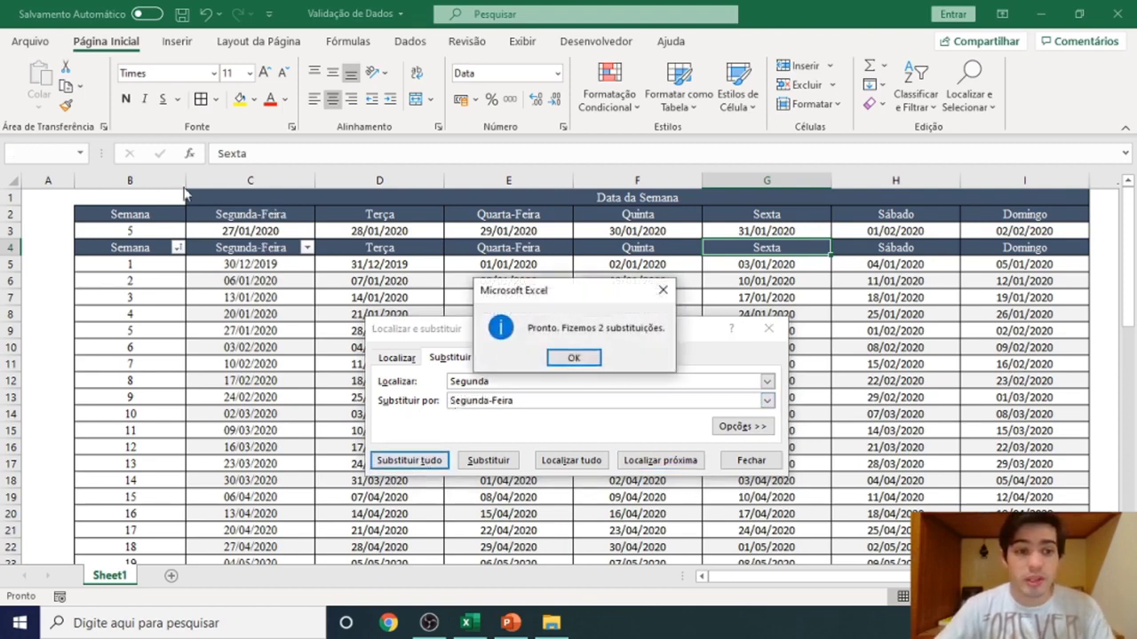
{"action": "left_click", "coordinate": [573, 358]}
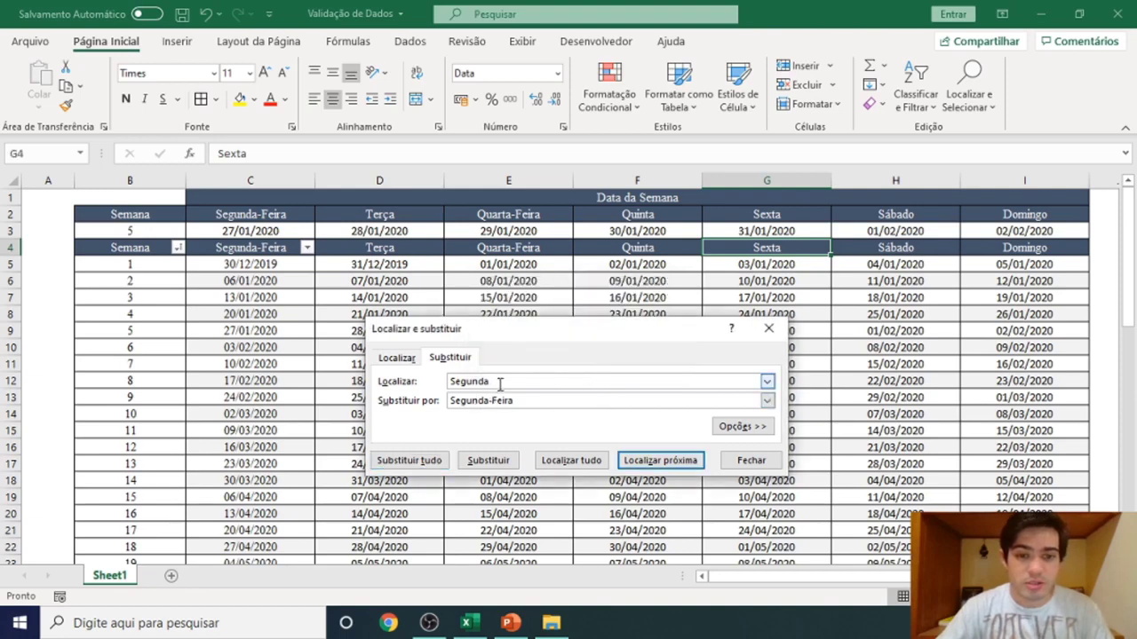
Replace all occurrences of "Terça" in the sheet with "Terça-Feira"
{"action": "double_click", "coordinate": [500, 382]}
{"action": "type", "text": "Terça"}
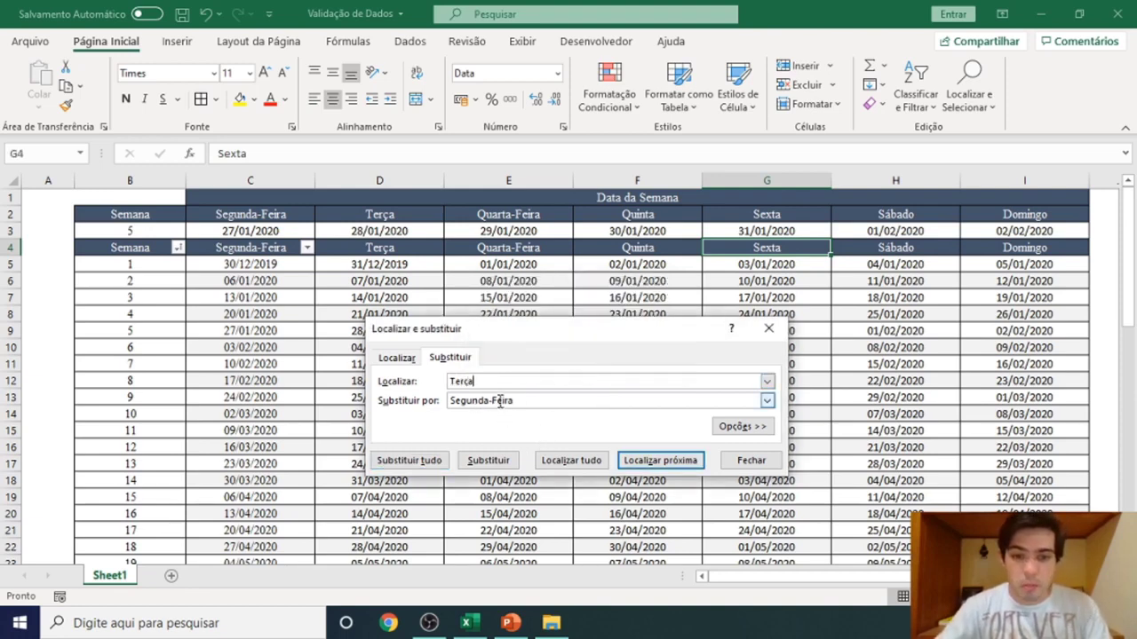
{"action": "left_click_drag", "start_coordinate": [491, 401], "coordinate": [406, 397]}
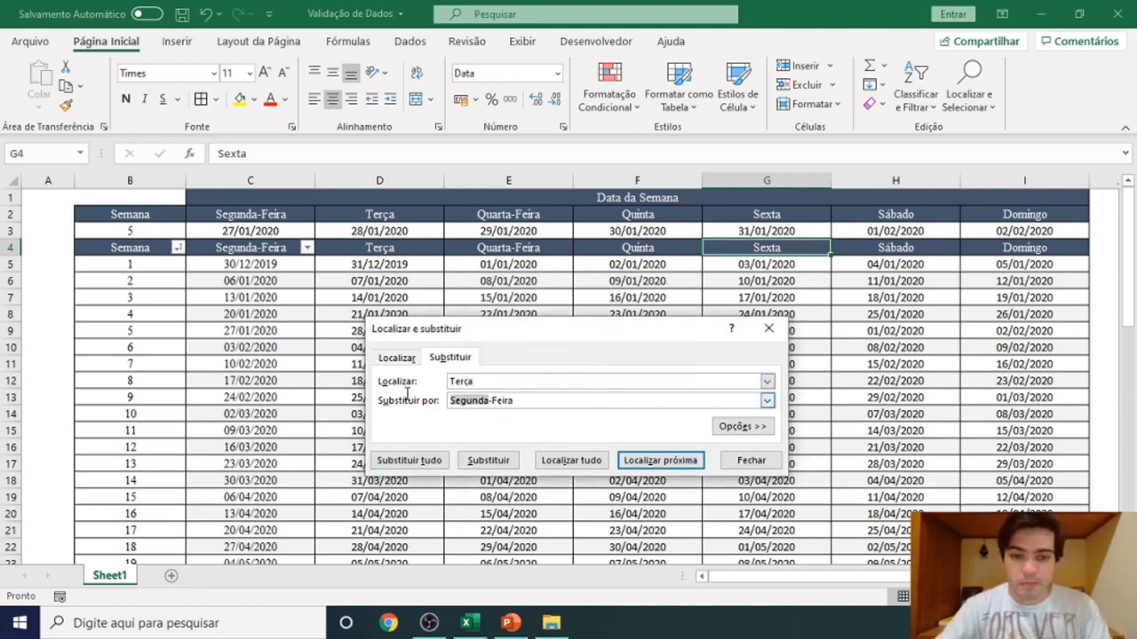
{"action": "type", "text": "Terça"}
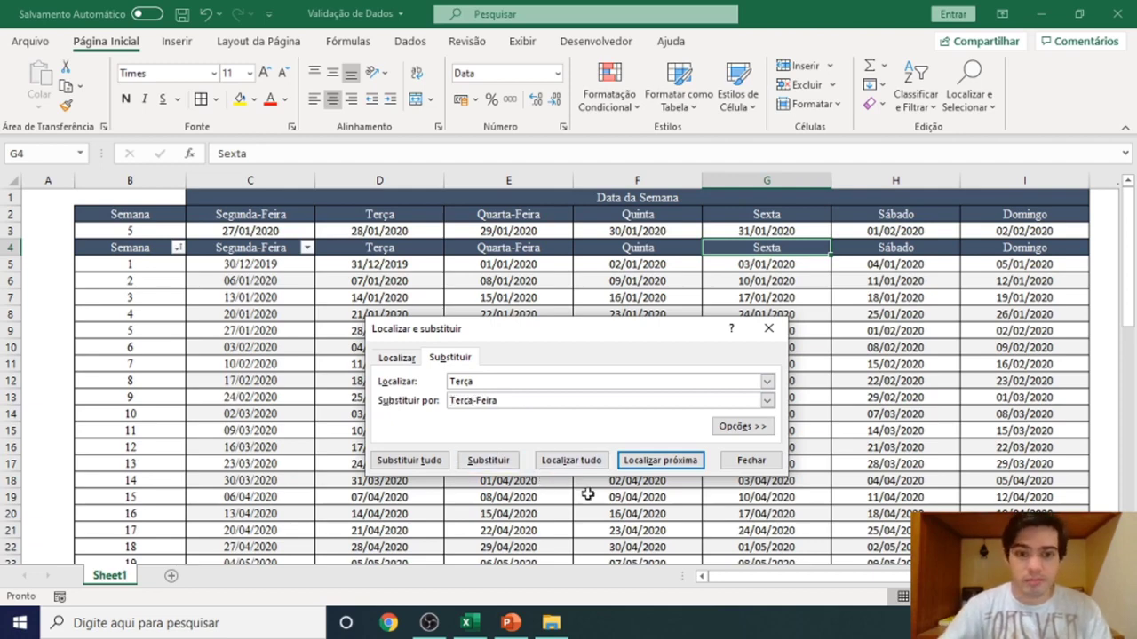
{"action": "left_click", "coordinate": [432, 461]}
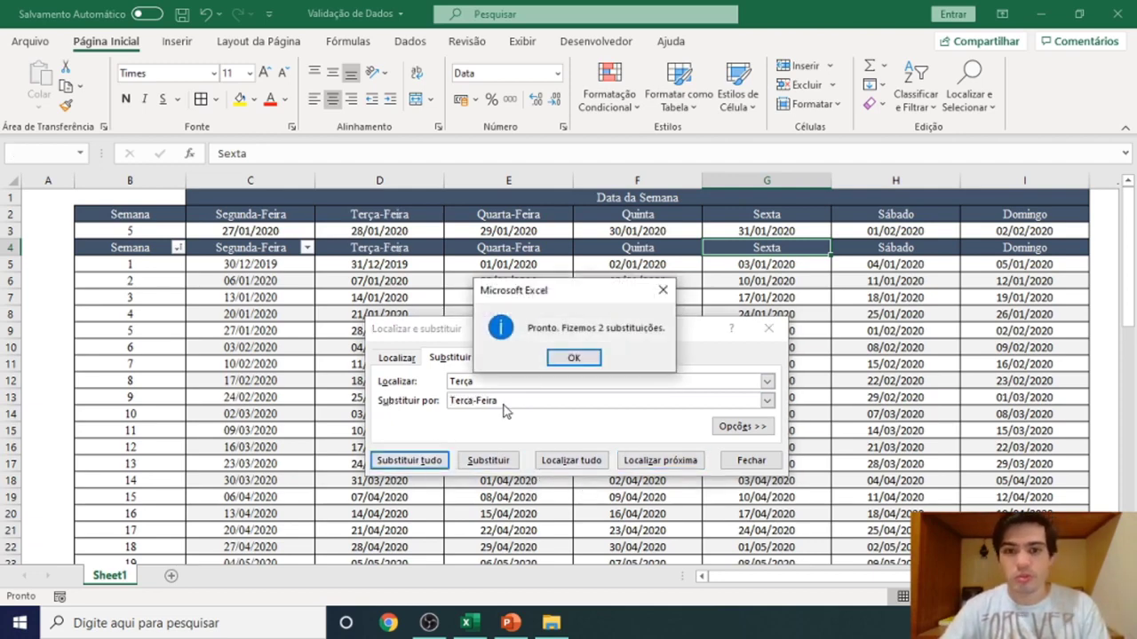
{"action": "key", "text": "Return"}
Replace all occurrences of "Quinta" in the sheet with "Quinta-Feira"
{"action": "double_click", "coordinate": [461, 384]}
{"action": "type", "text": "Quinta"}
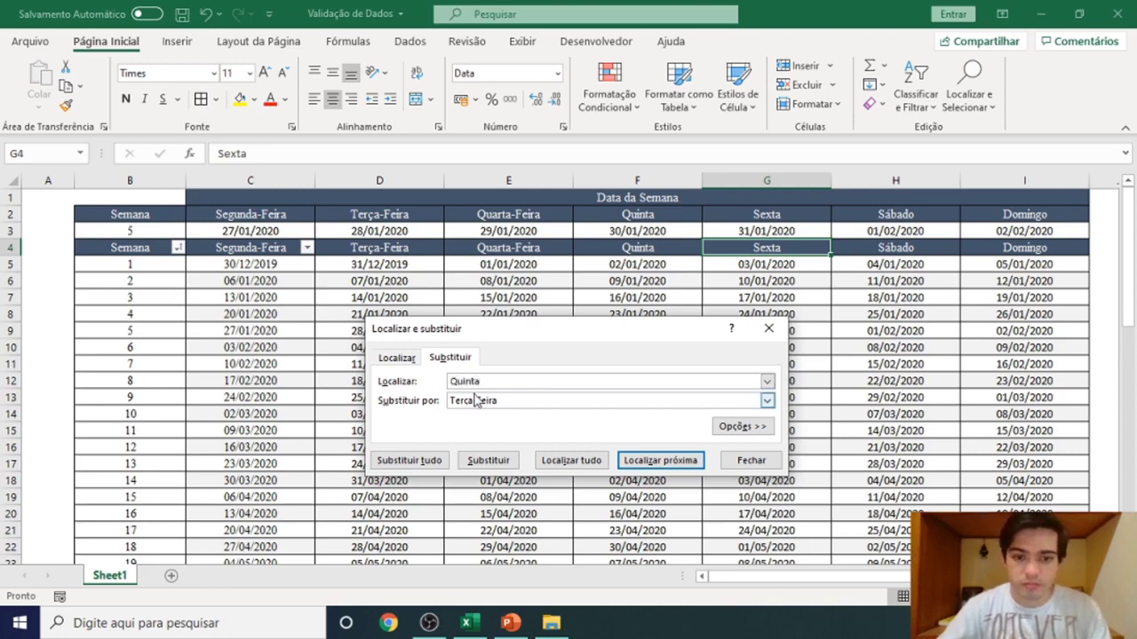
{"action": "double_click", "coordinate": [472, 400]}
{"action": "left_click", "coordinate": [472, 400]}
{"action": "double_click", "coordinate": [473, 401]}
{"action": "type", "text": "Quinta"}
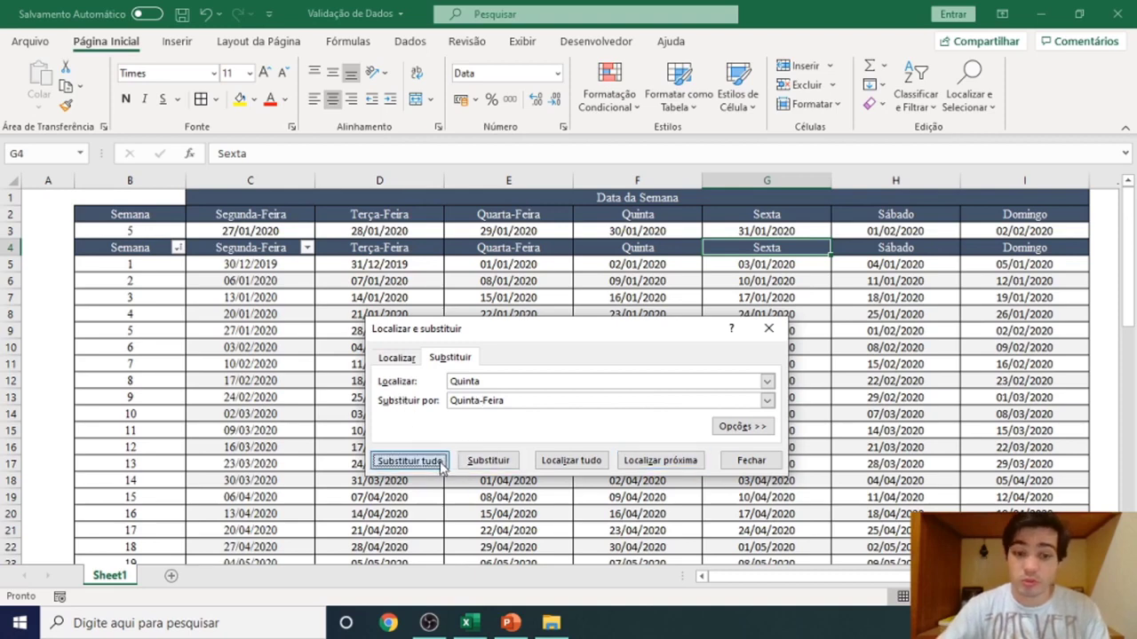
{"action": "left_click", "coordinate": [408, 460]}
{"action": "left_click", "coordinate": [575, 358]}
Replace all occurrences of "Sexta" in the sheet with "Sexta-Feira" and close the find-and-replace dialog
{"action": "double_click", "coordinate": [500, 381]}
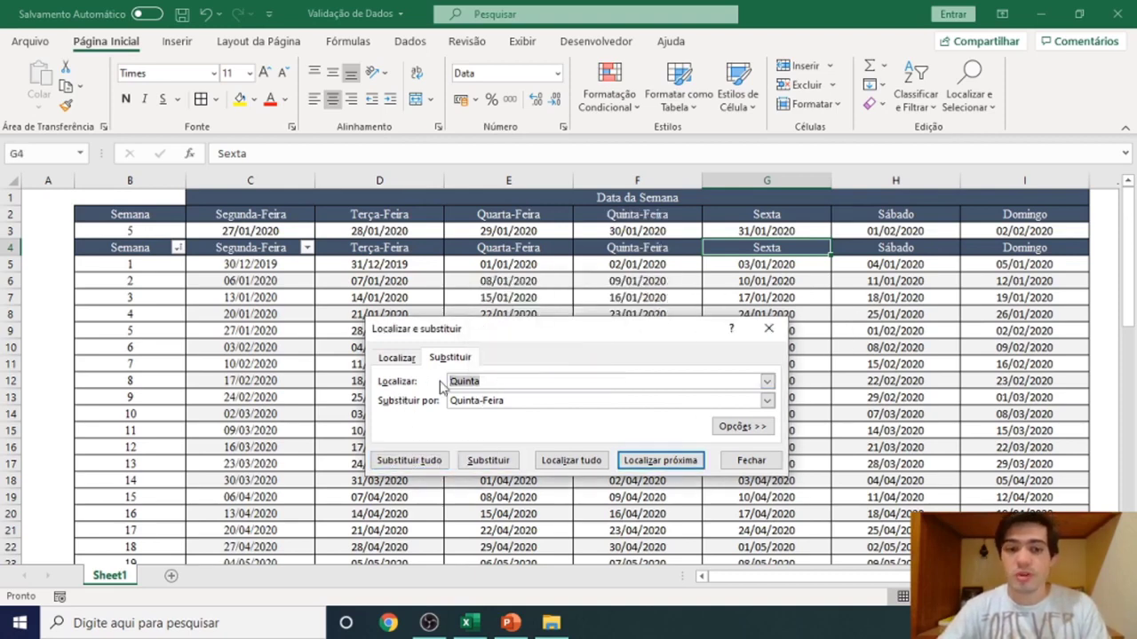
{"action": "type", "text": "Sexta"}
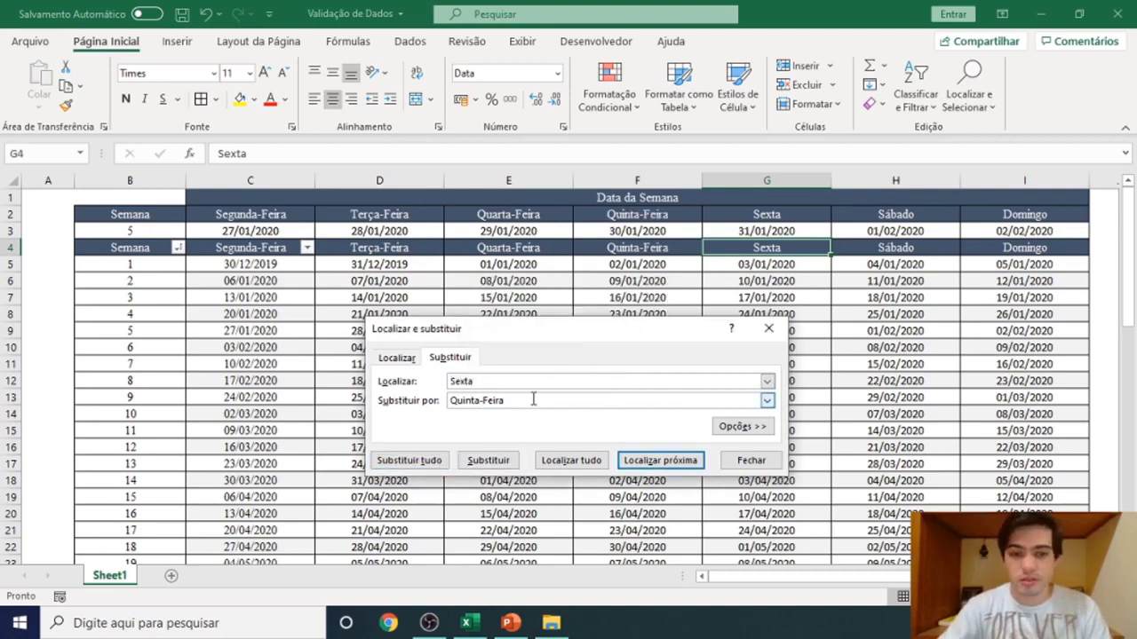
{"action": "double_click", "coordinate": [479, 400]}
{"action": "type", "text": "Se"}
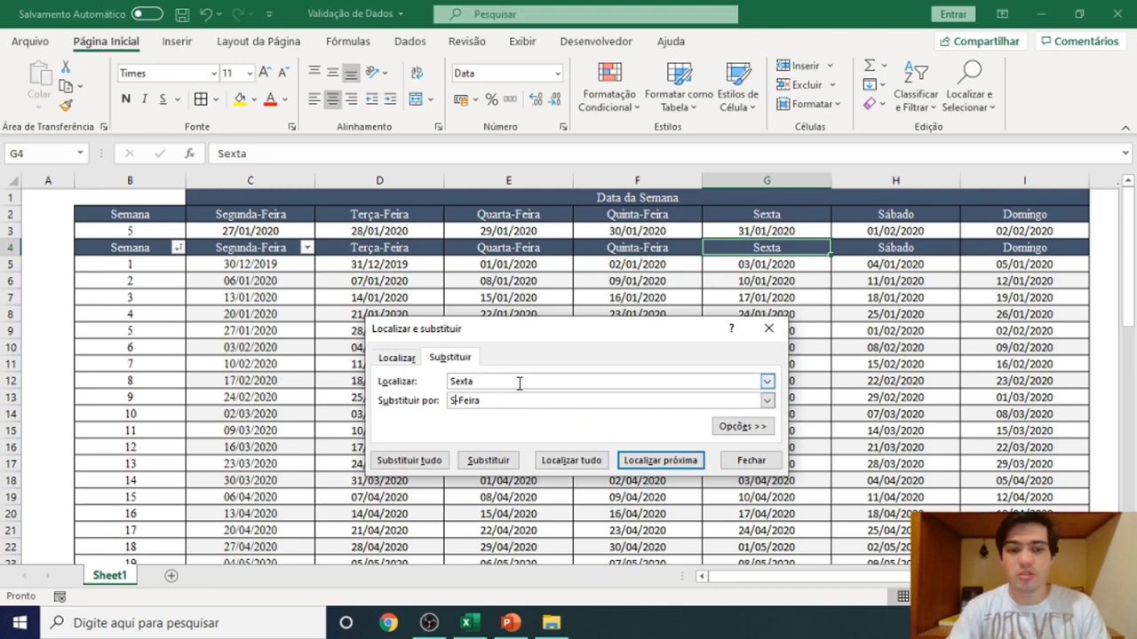
{"action": "type", "text": "xta"}
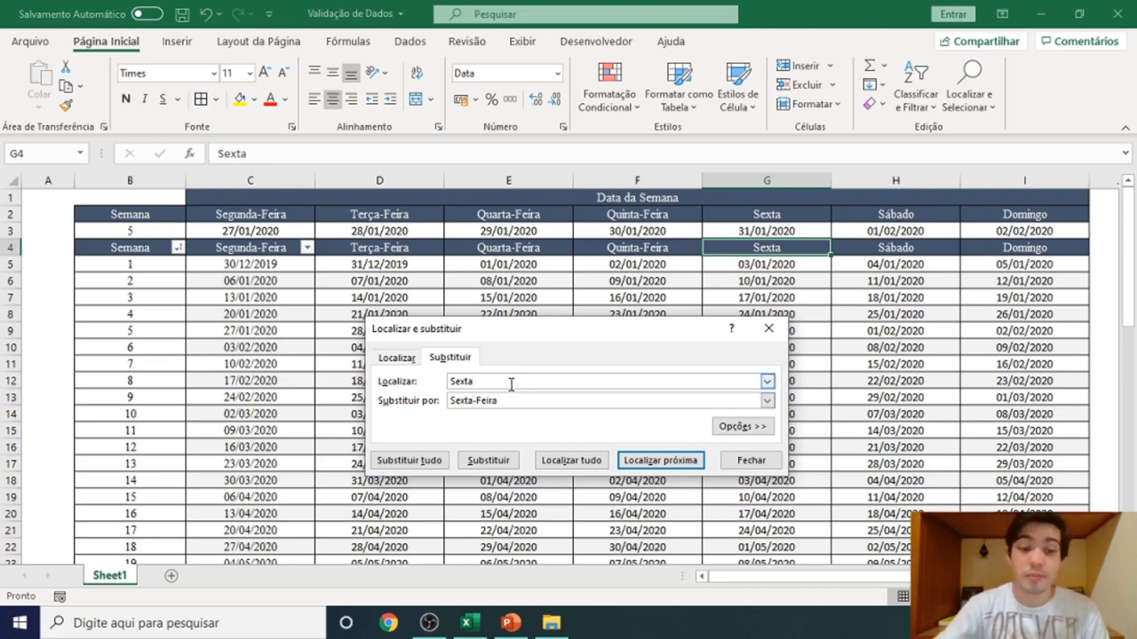
{"action": "left_click", "coordinate": [431, 461]}
{"action": "left_click", "coordinate": [573, 358]}
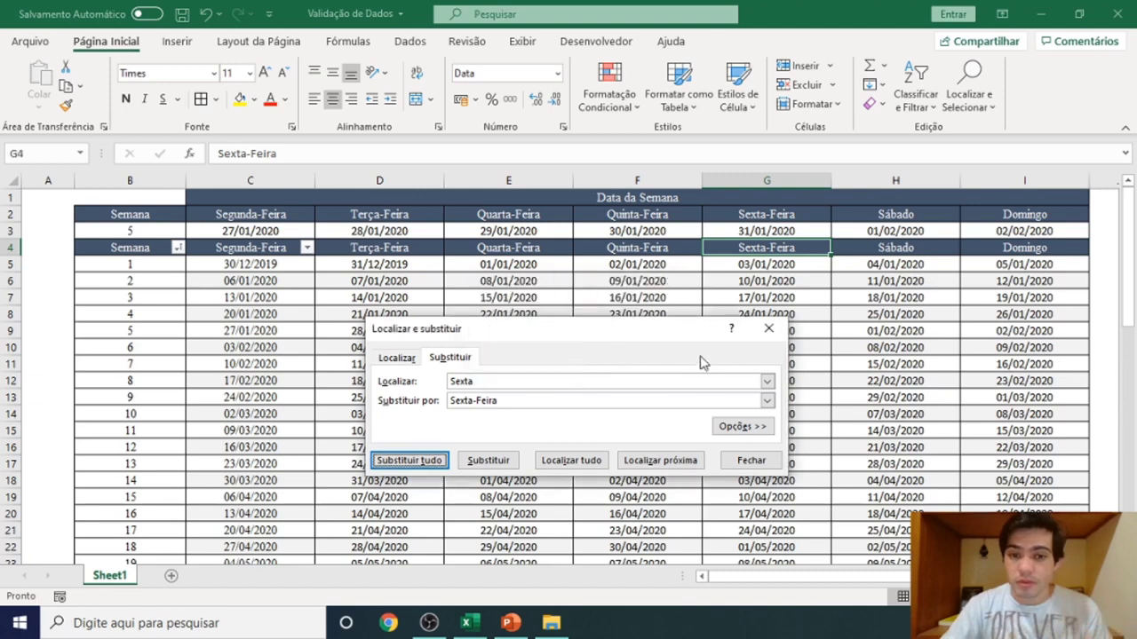
{"action": "left_click", "coordinate": [768, 328]}
{"action": "left_click", "coordinate": [760, 320]}
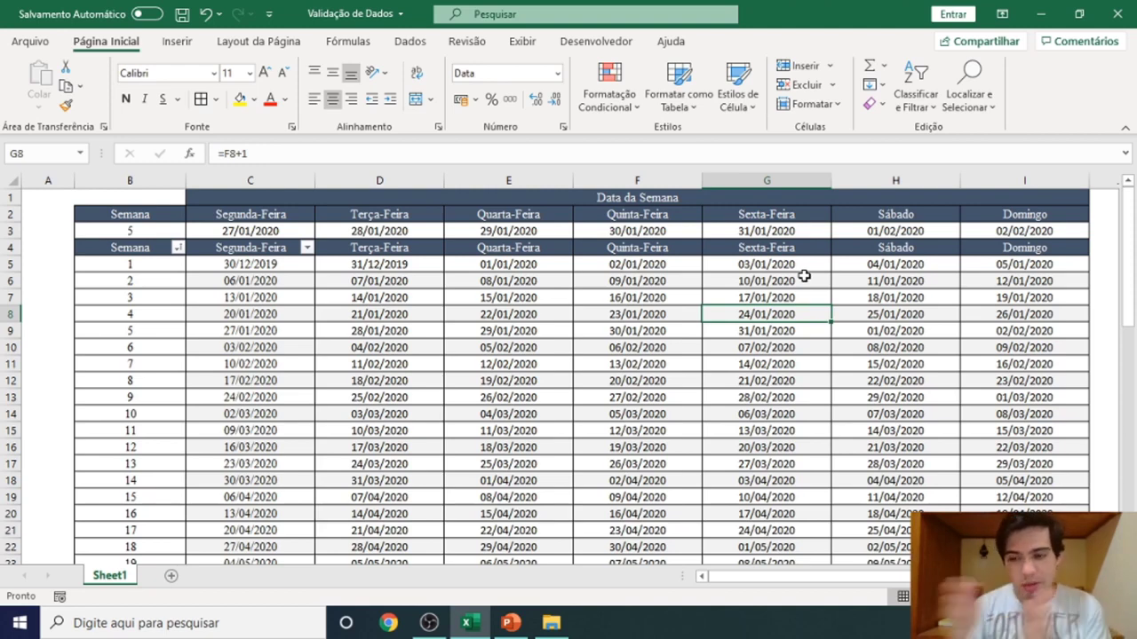
Enter the dotted date 01.05.2020 in cell Q4 of the empty area beside the calendar
{"action": "scroll", "coordinate": [654, 385], "scroll_direction": "down", "scroll_amount": 1}
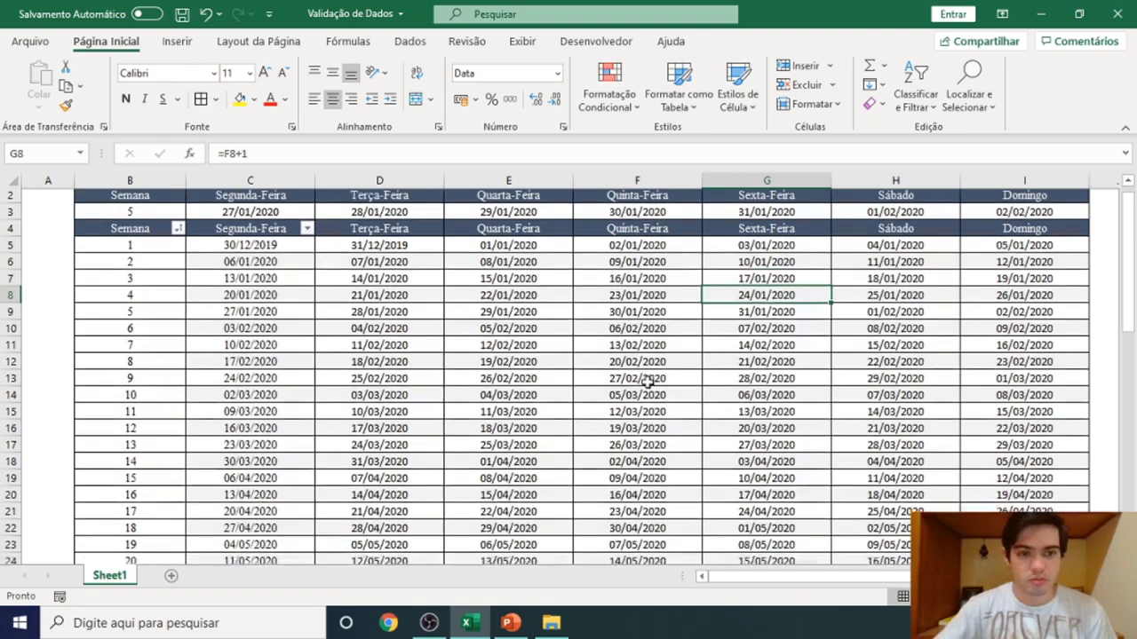
{"action": "scroll", "coordinate": [761, 399], "scroll_direction": "up", "scroll_amount": 1}
{"action": "scroll", "coordinate": [518, 261], "scroll_direction": "right", "scroll_amount": 3}
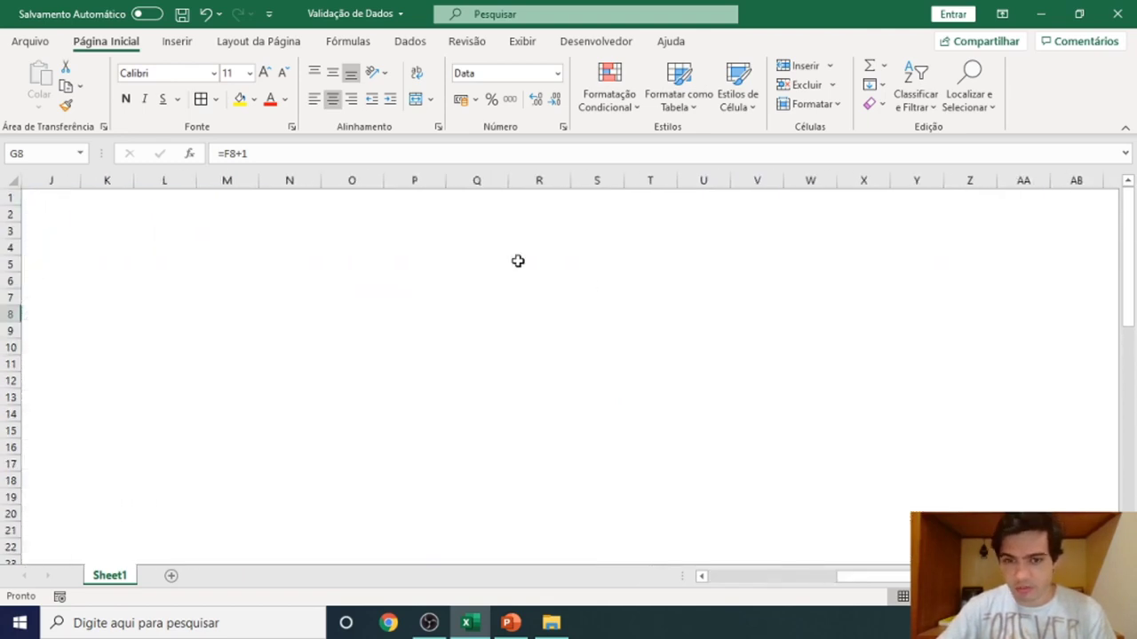
{"action": "left_click", "coordinate": [497, 248]}
{"action": "type", "text": "01"}
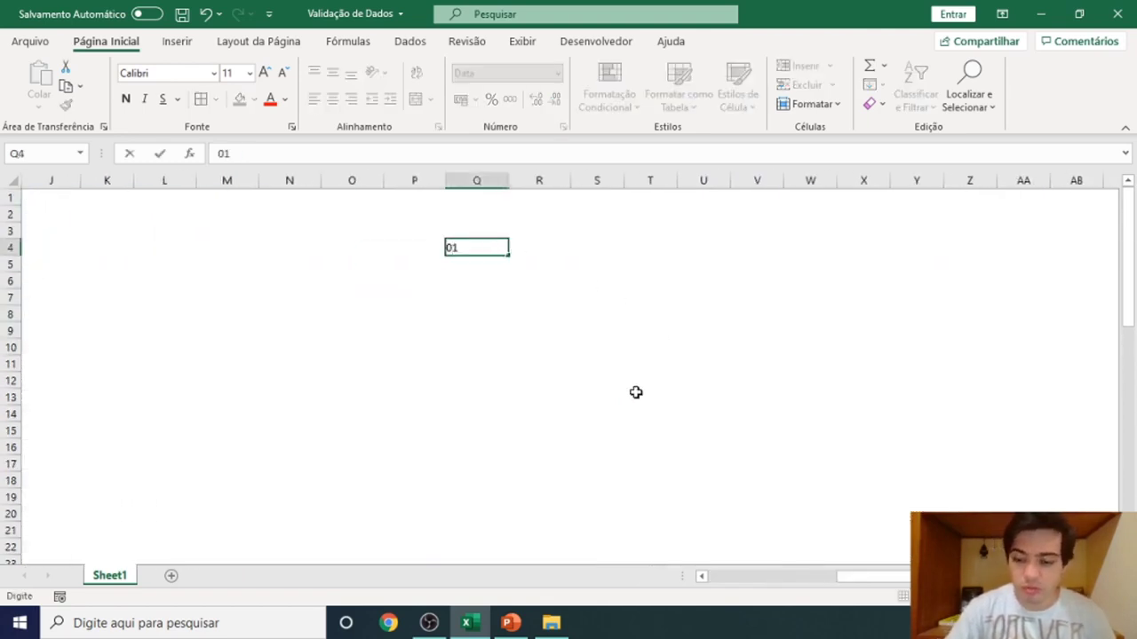
{"action": "type", "text": ".05"}
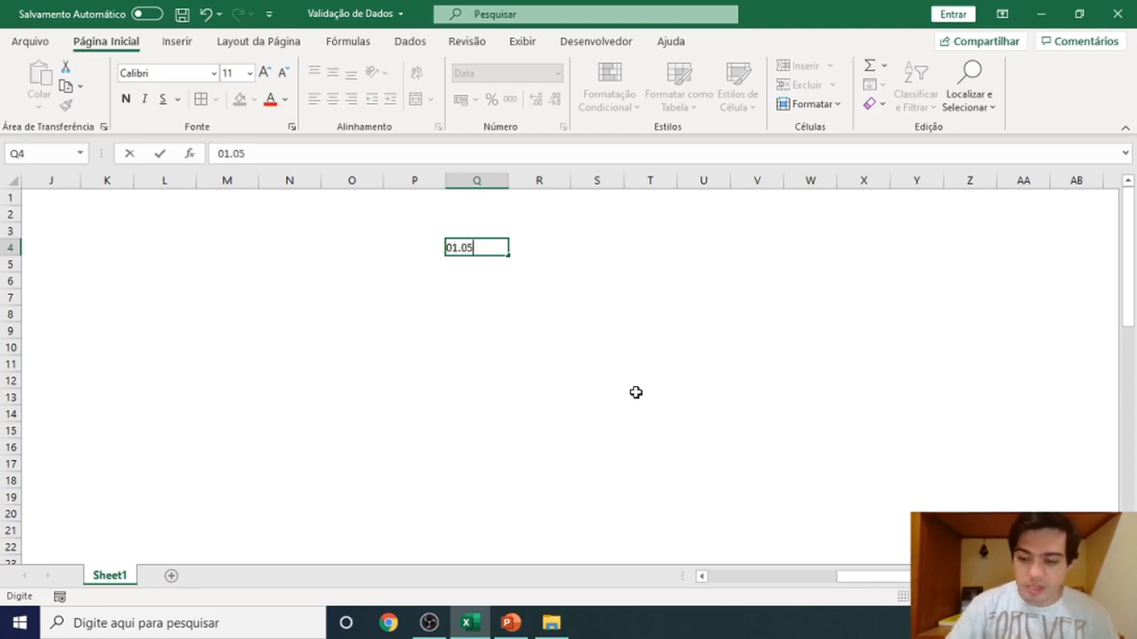
{"action": "type", "text": ".2020"}
{"action": "key", "text": "Return"}
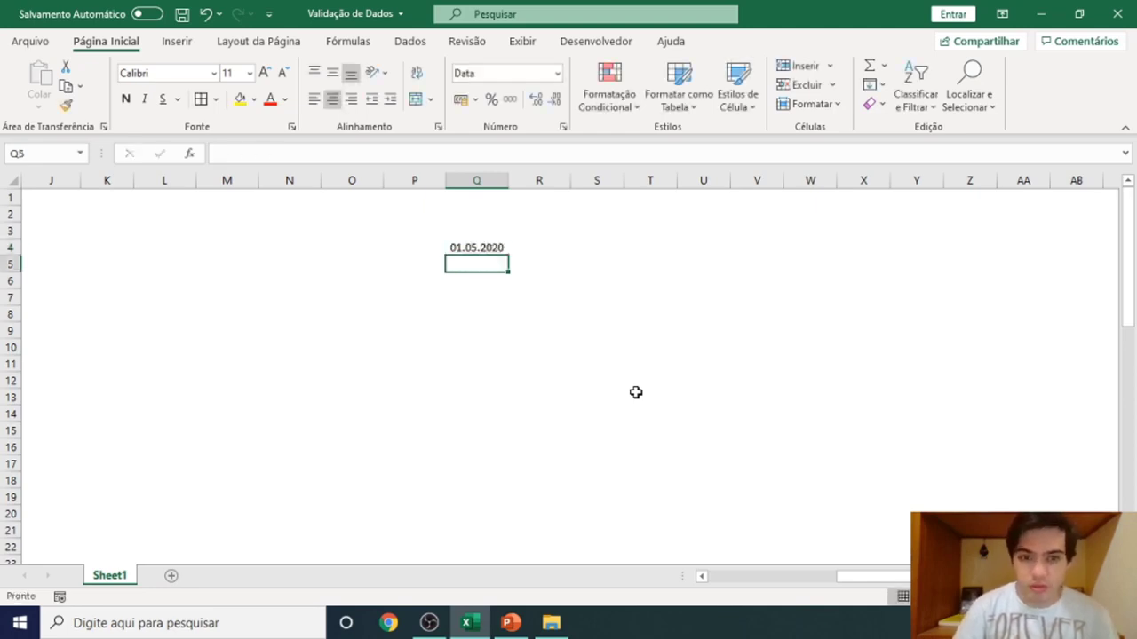
{"action": "left_click", "coordinate": [352, 314]}
{"action": "left_click", "coordinate": [477, 267]}
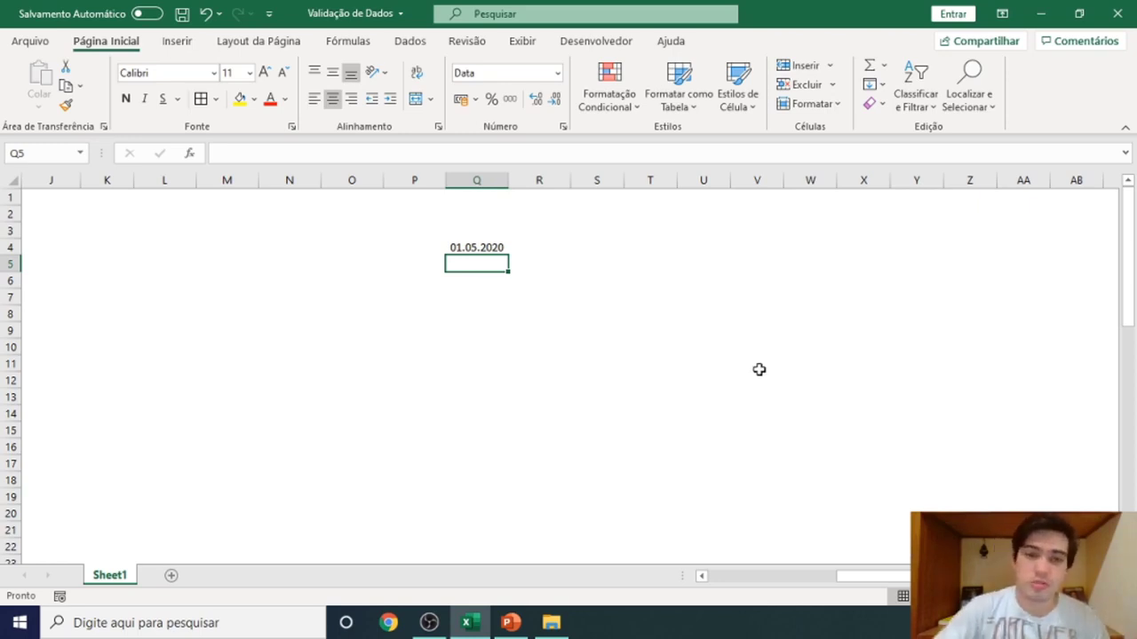
{"action": "left_click_drag", "start_coordinate": [485, 229], "coordinate": [490, 317]}
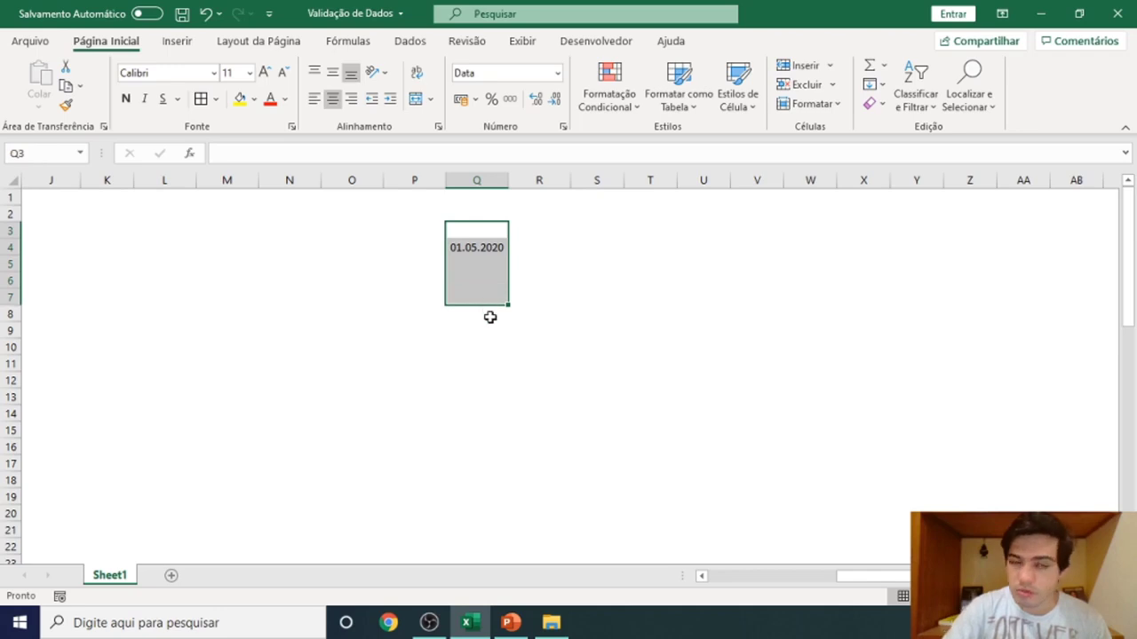
{"action": "left_click", "coordinate": [467, 252]}
{"action": "left_click", "coordinate": [469, 271]}
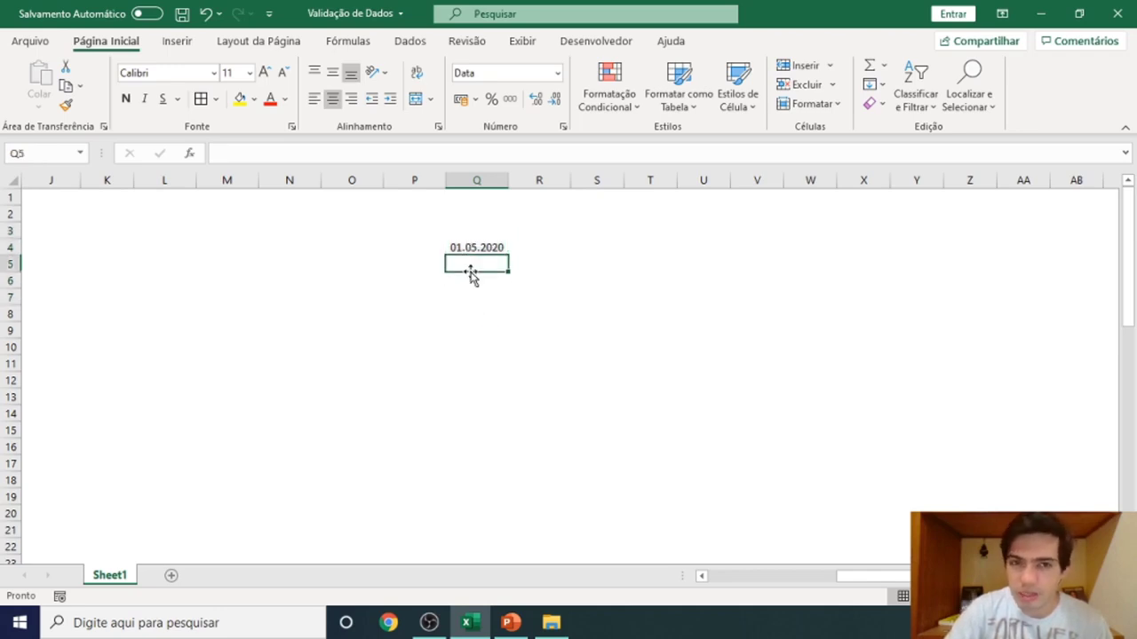
Replace every "." in the sheet with "/" and close the find-and-replace dialog
{"action": "left_click", "coordinate": [977, 104]}
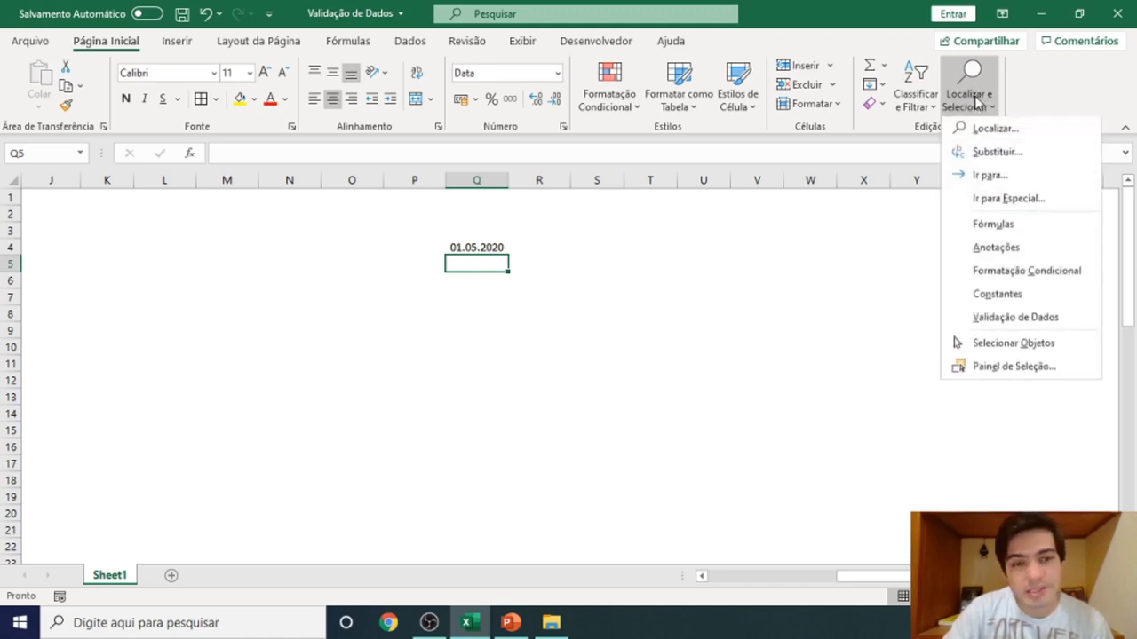
{"action": "left_click", "coordinate": [987, 154]}
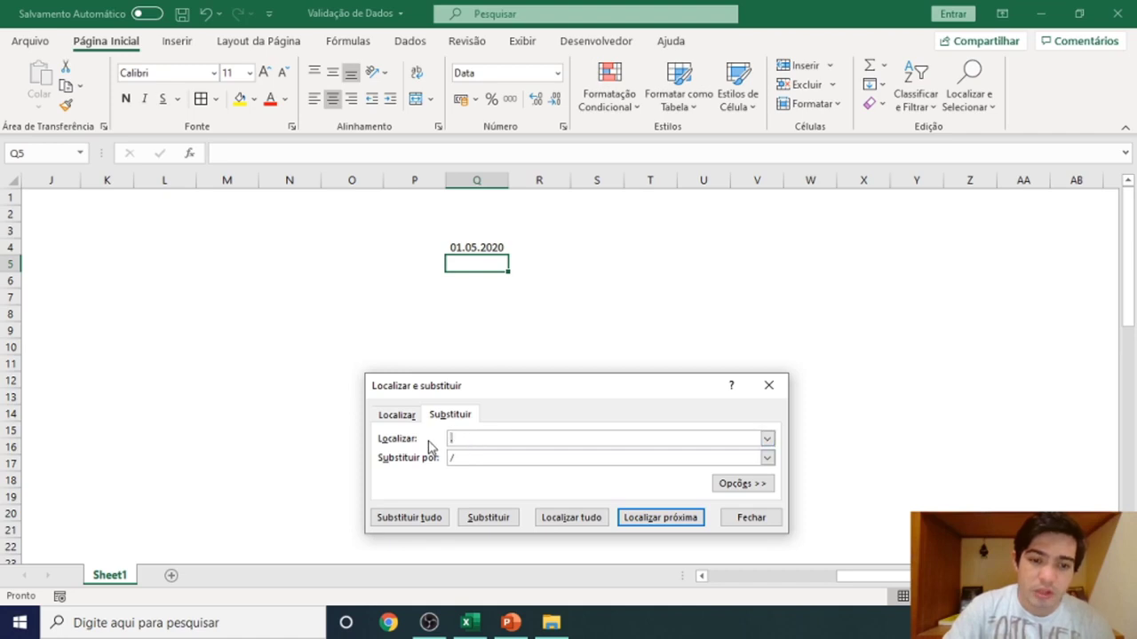
{"action": "type", "text": "."}
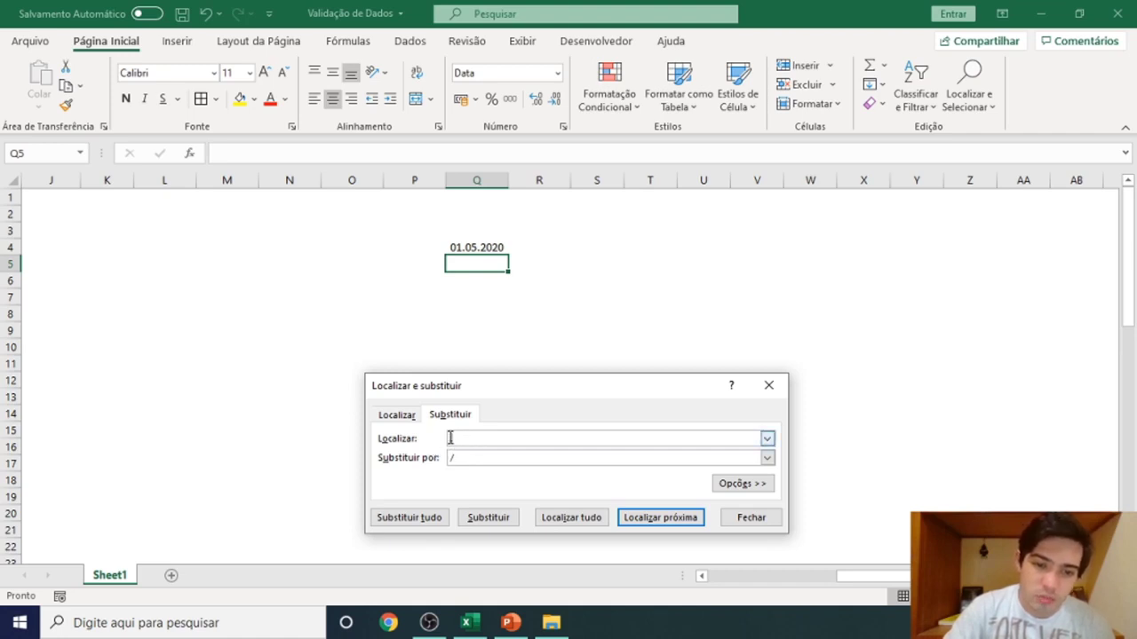
{"action": "key", "text": "Tab"}
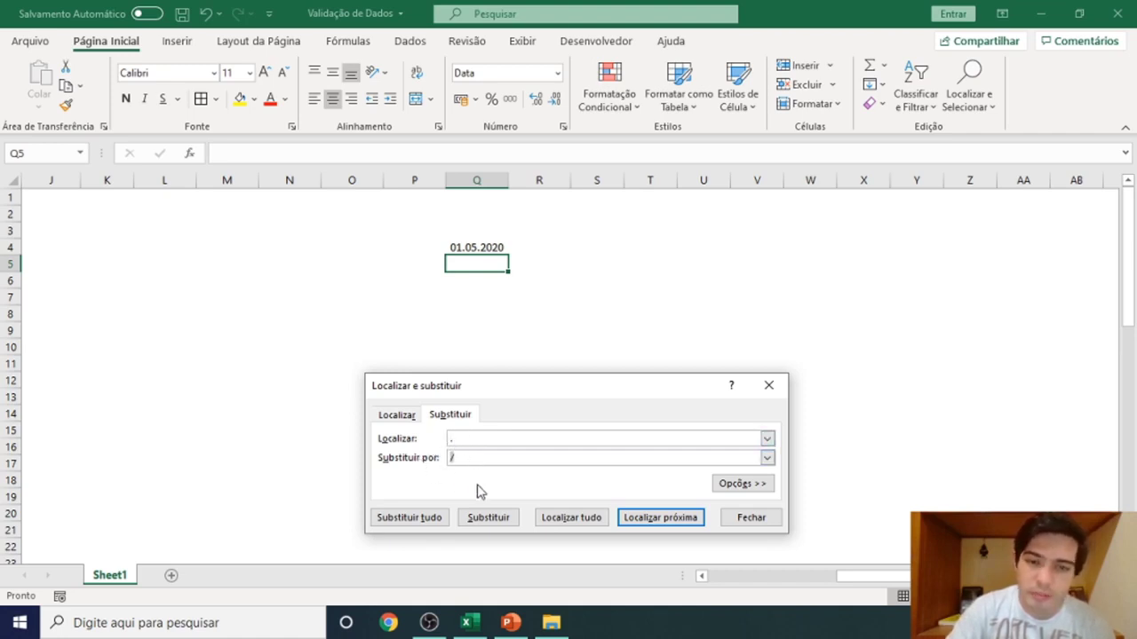
{"action": "left_click", "coordinate": [424, 523]}
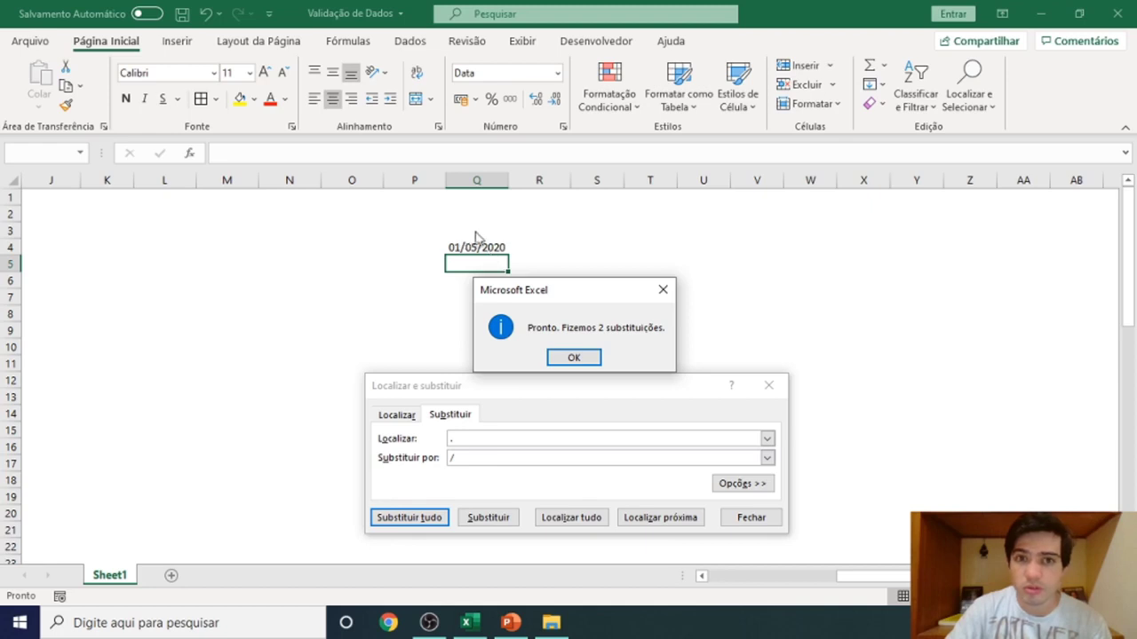
{"action": "left_click", "coordinate": [571, 358]}
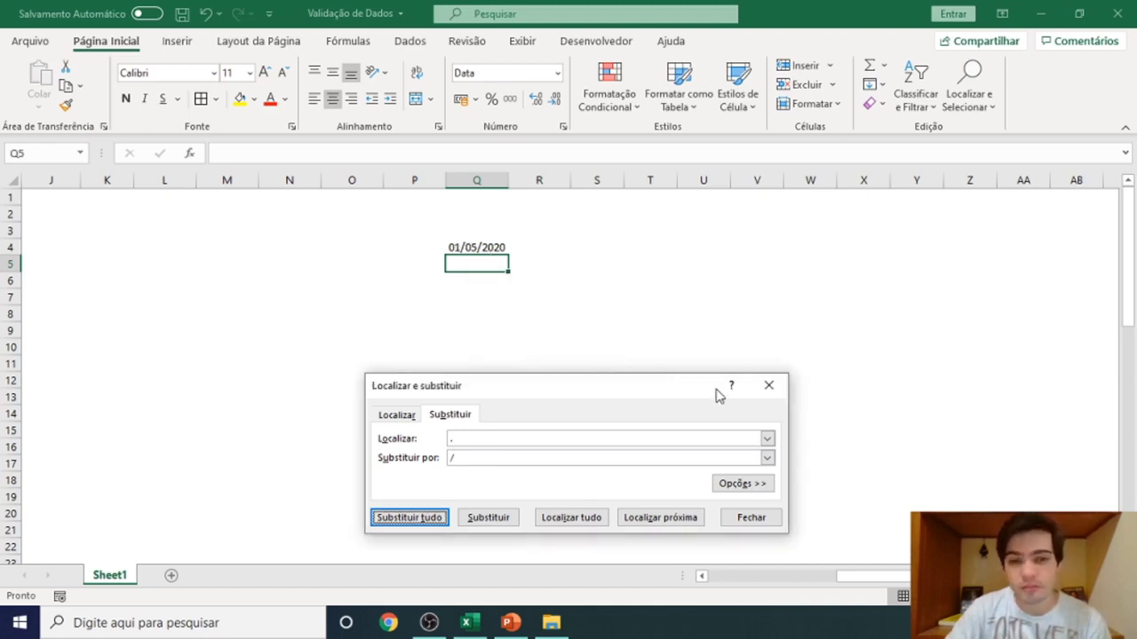
{"action": "left_click", "coordinate": [768, 385]}
{"action": "left_click", "coordinate": [548, 310]}
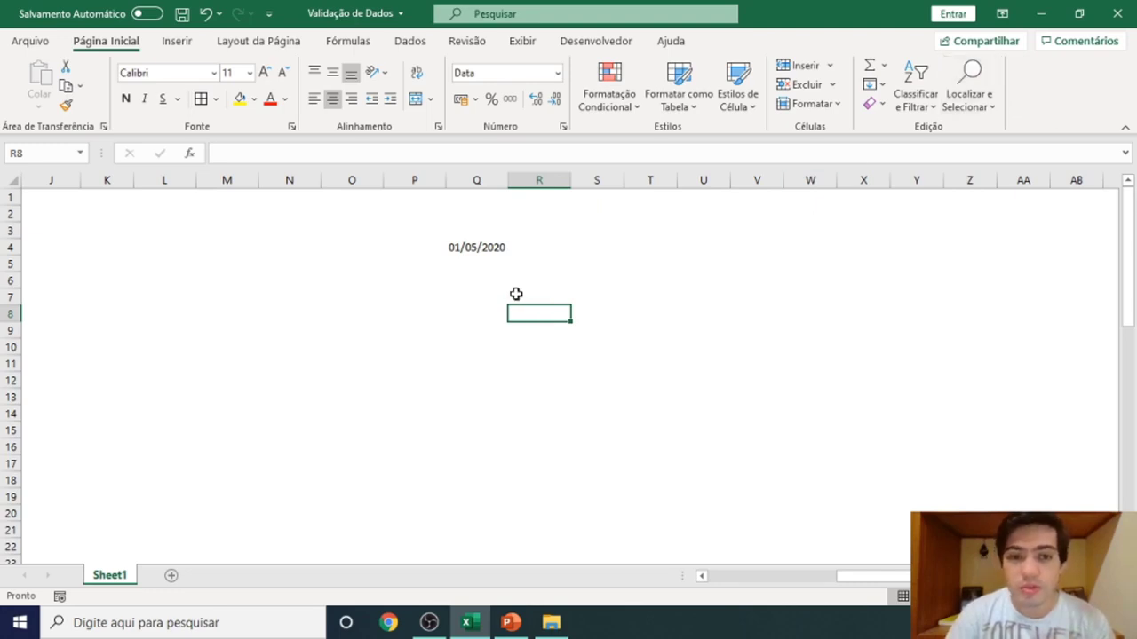
{"action": "left_click", "coordinate": [517, 294]}
{"action": "left_click", "coordinate": [444, 295]}
{"action": "left_click", "coordinate": [532, 347]}
{"action": "left_click_drag", "start_coordinate": [476, 213], "coordinate": [479, 417]}
{"action": "left_click", "coordinate": [477, 398]}
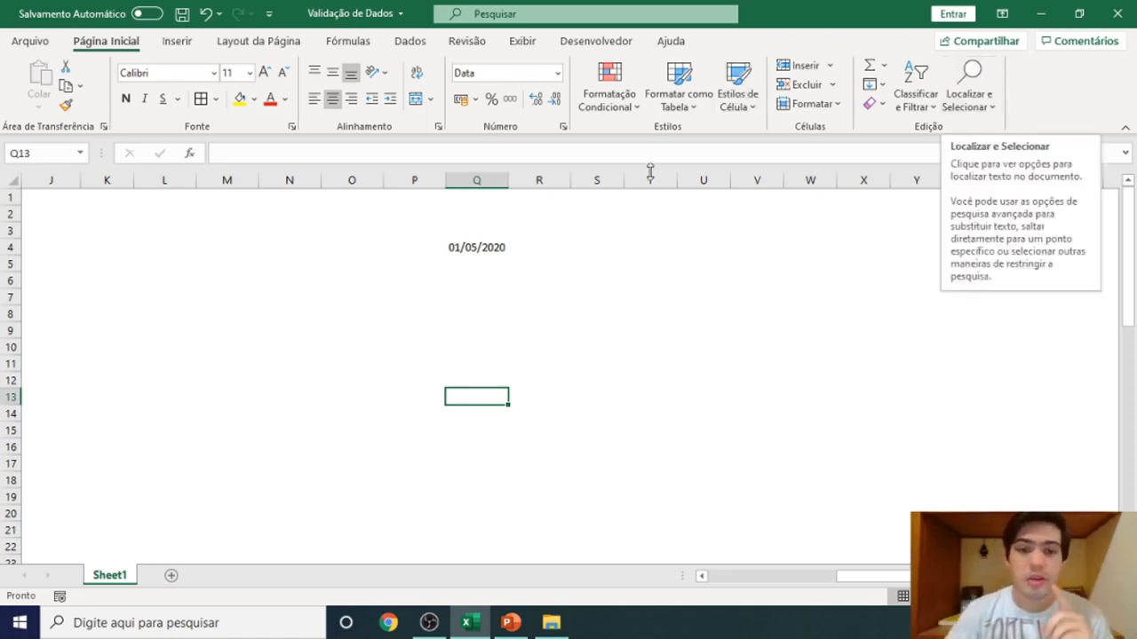
Enter the title "Sr." followed by a person's first name in cell S4
{"action": "left_click", "coordinate": [614, 248]}
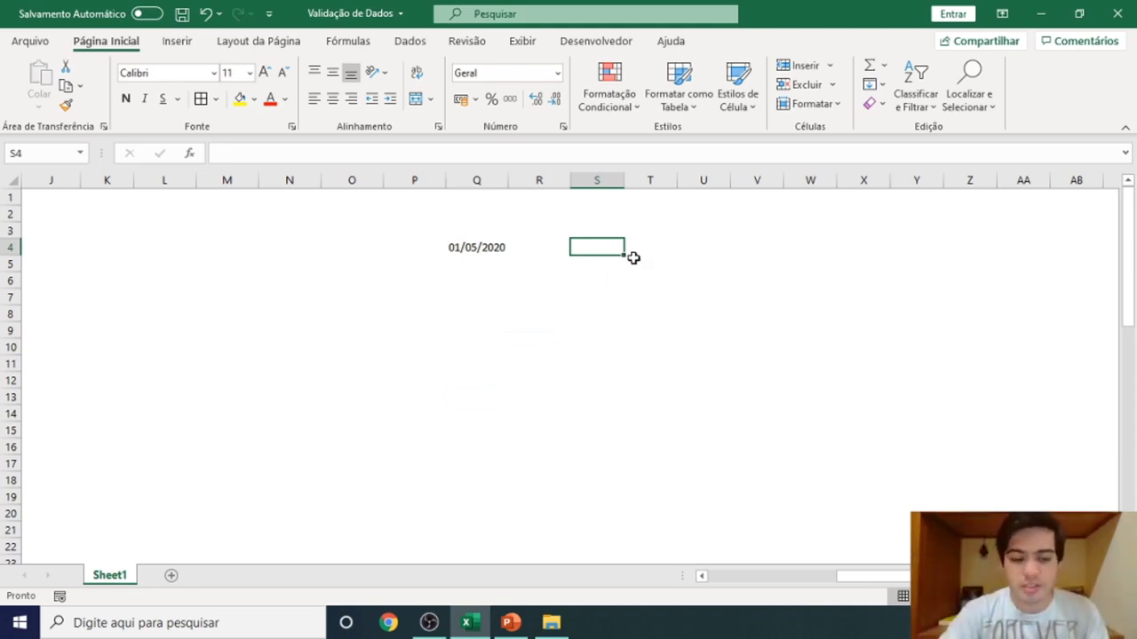
{"action": "type", "text": "Sr."}
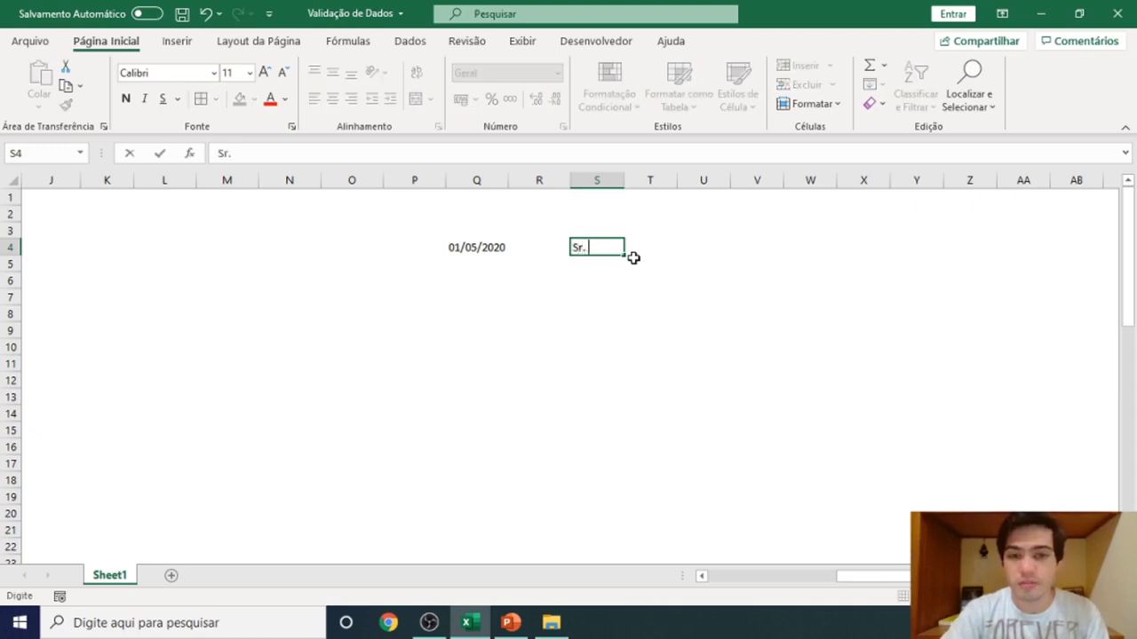
{"action": "type", "text": " José"}
{"action": "key", "text": "Return"}
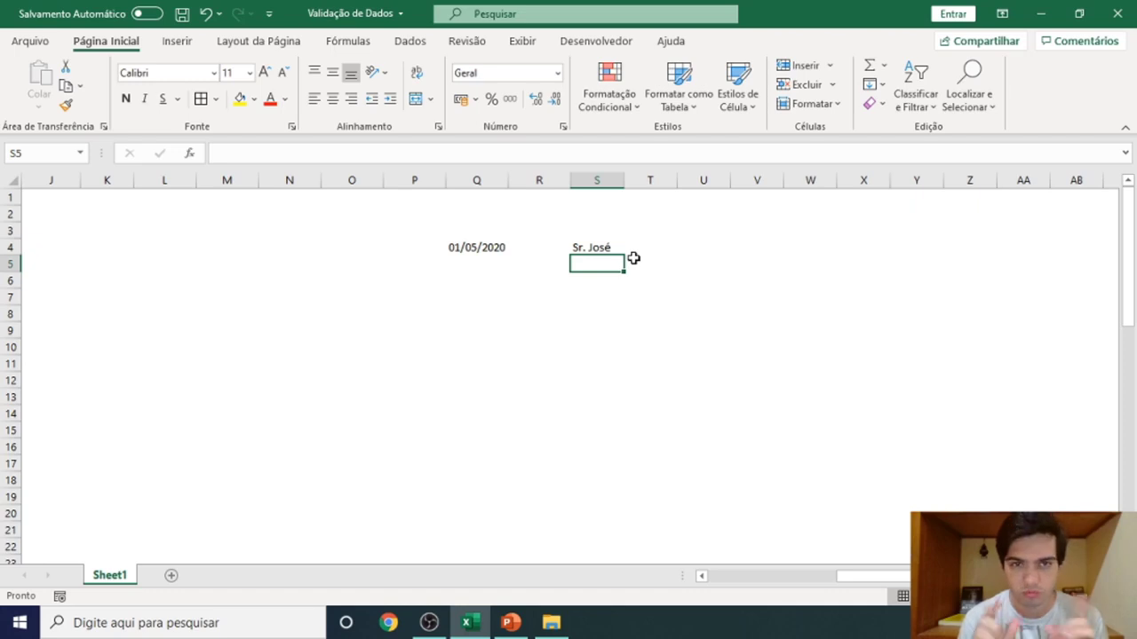
Overwrite the date in cell Q4 with the dotted version 01.05.2020
{"action": "left_click", "coordinate": [492, 248]}
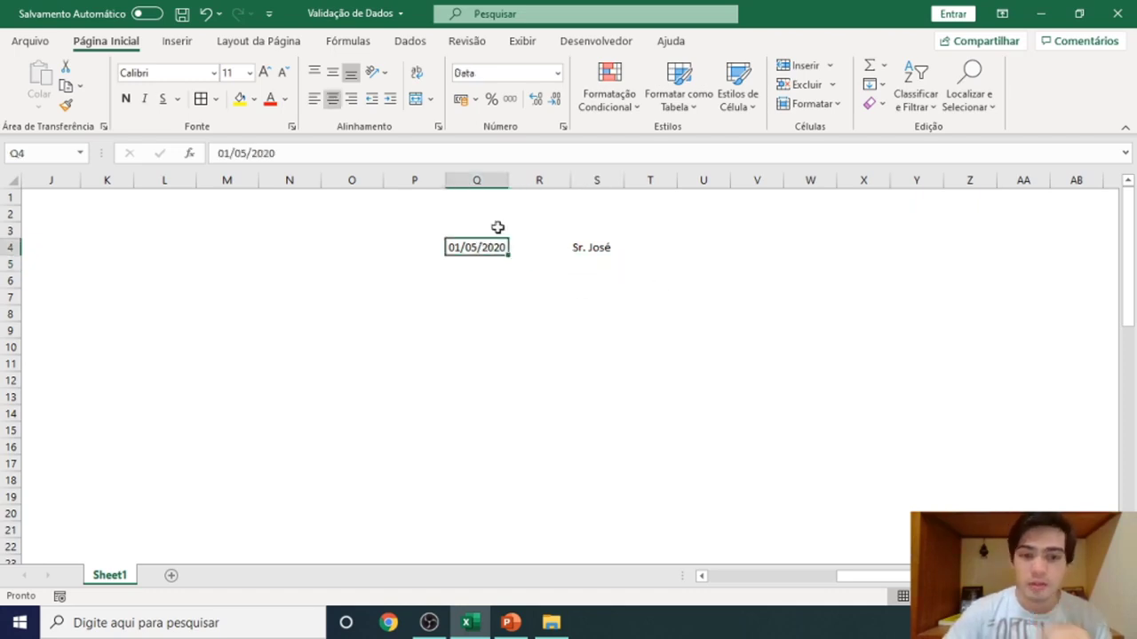
{"action": "type", "text": "01.05"}
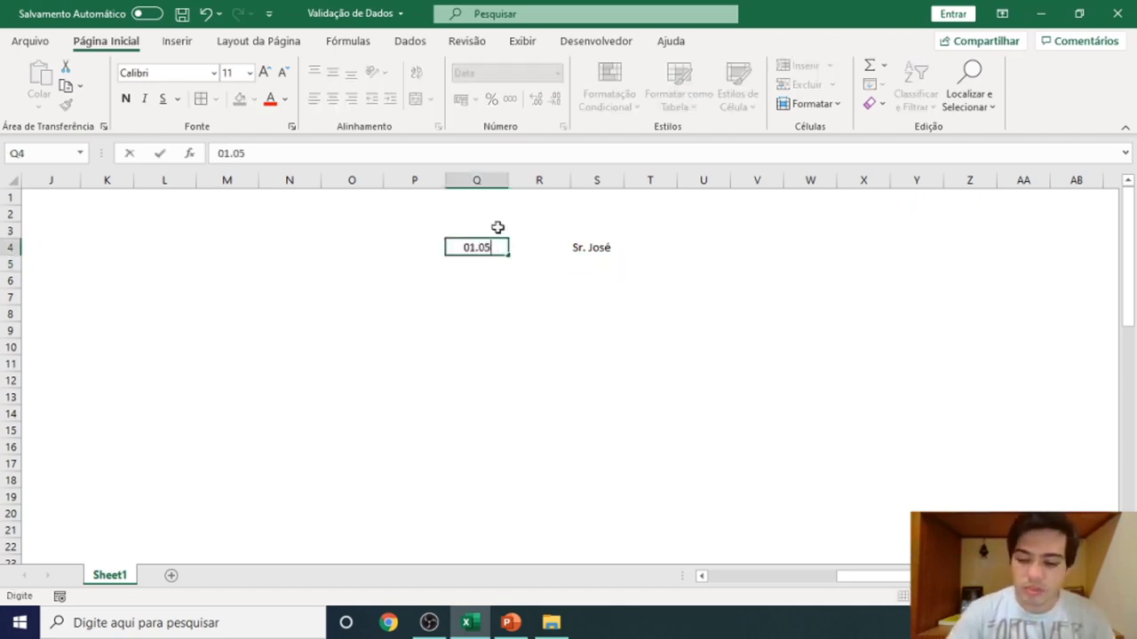
{"action": "type", "text": ".2020"}
{"action": "key", "text": "Return"}
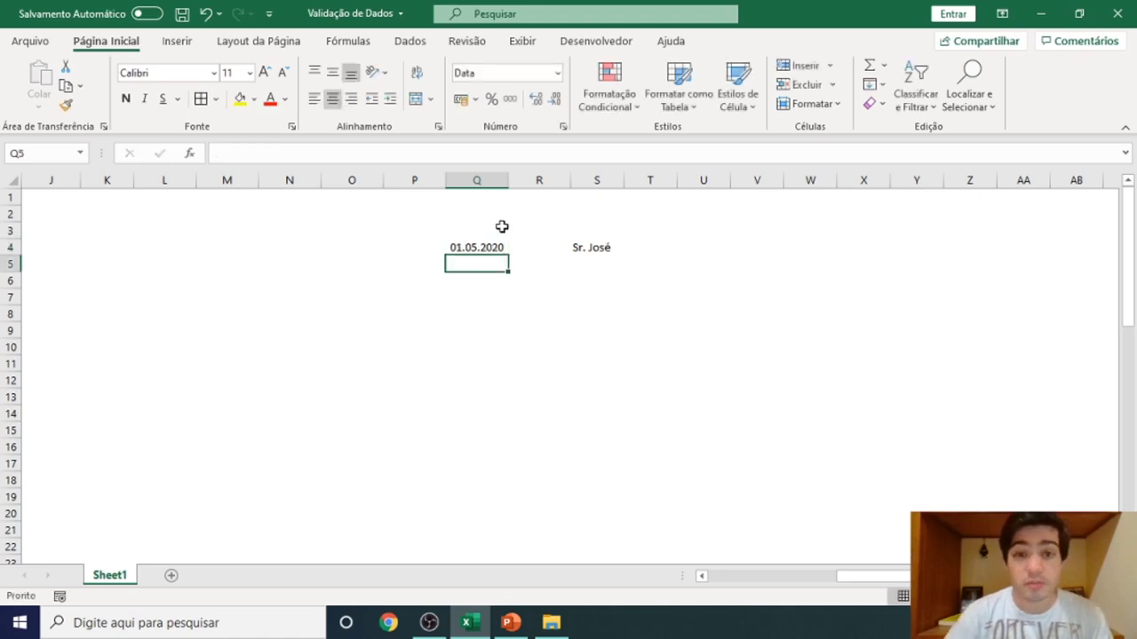
Try replacing every "." across the whole sheet with "/", close the find-and-replace dialog and undo the replacement
{"action": "left_click", "coordinate": [987, 100]}
{"action": "left_click", "coordinate": [986, 151]}
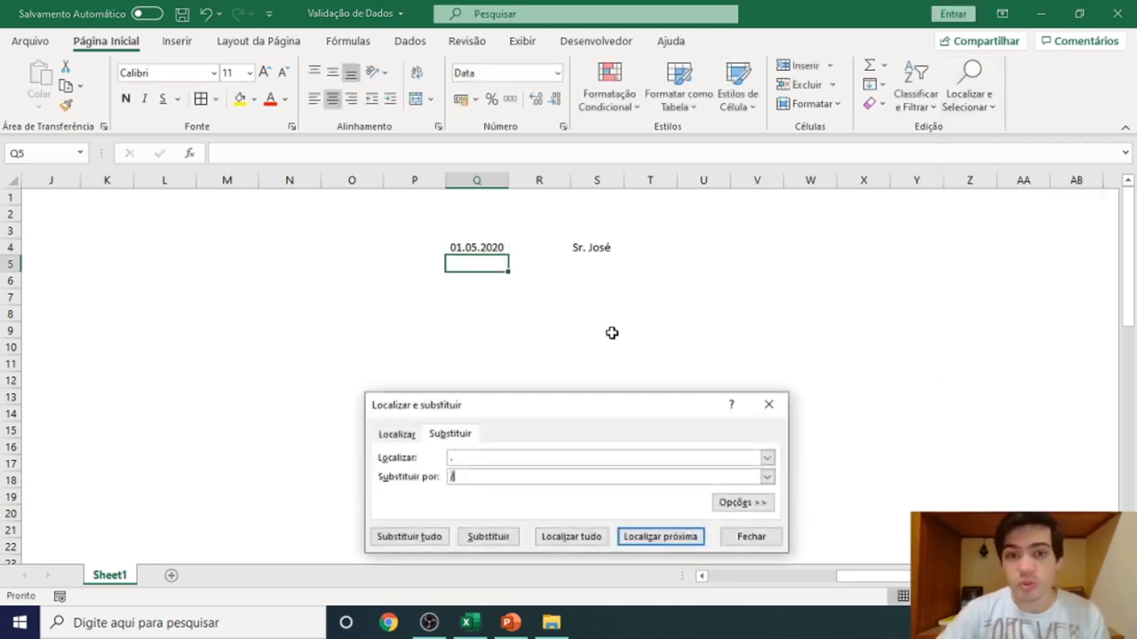
{"action": "left_click", "coordinate": [425, 544]}
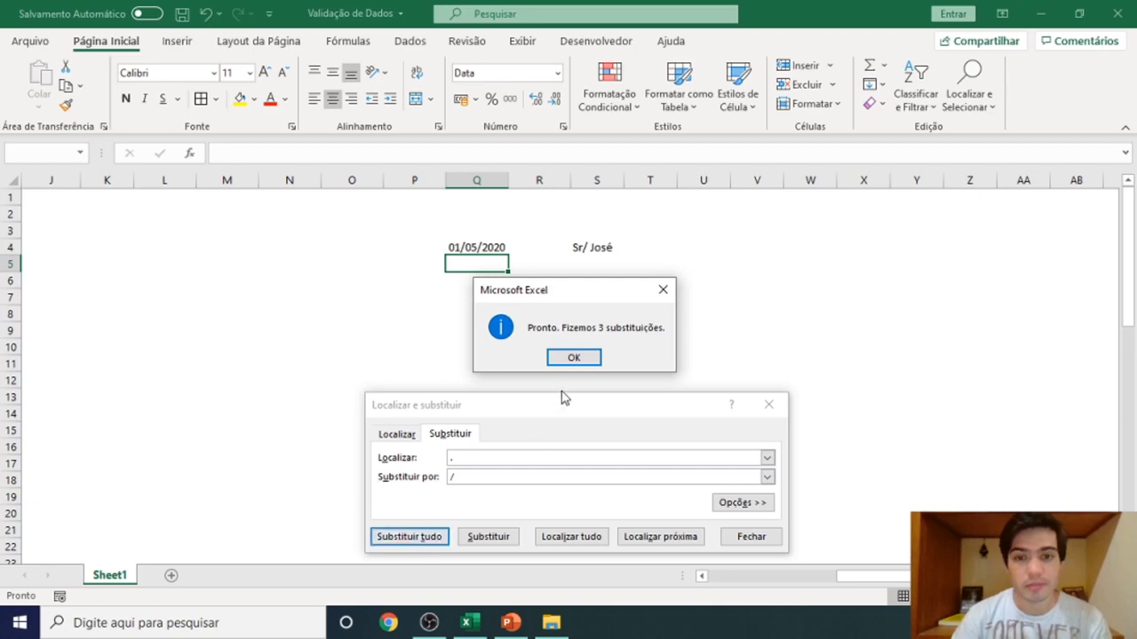
{"action": "left_click", "coordinate": [573, 356]}
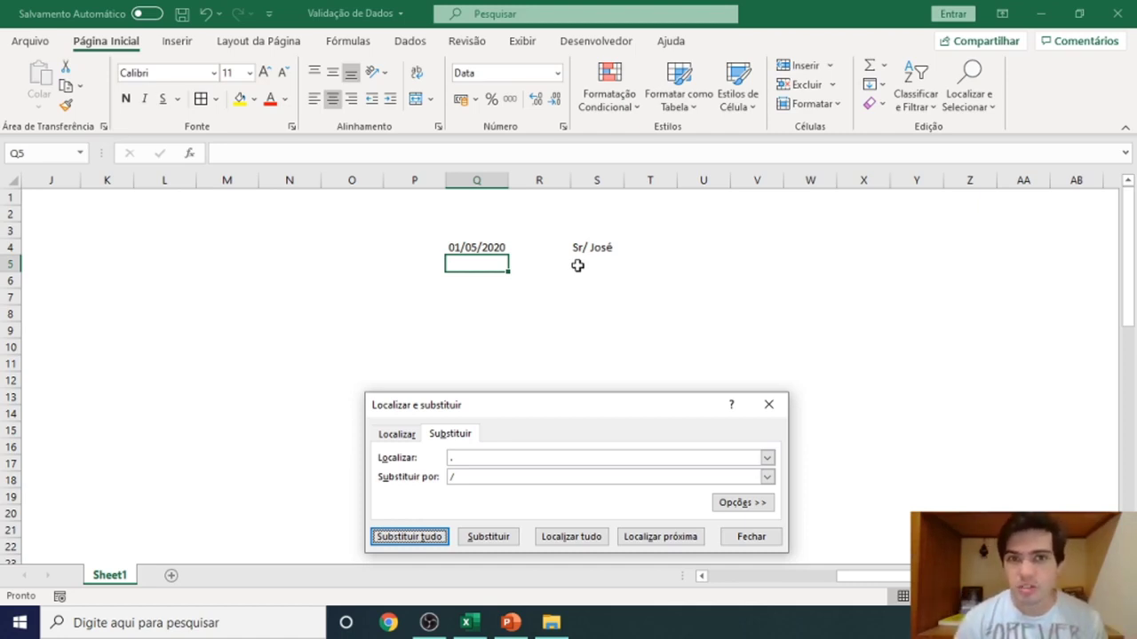
{"action": "left_click", "coordinate": [768, 404]}
{"action": "key", "text": "ctrl+z"}
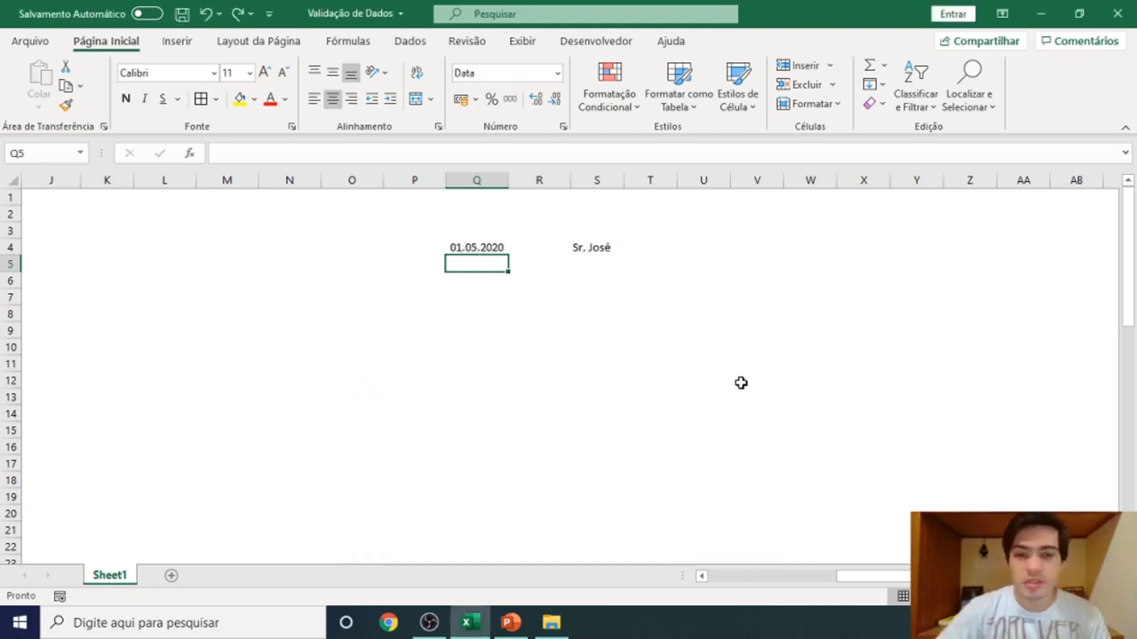
{"action": "left_click", "coordinate": [649, 346]}
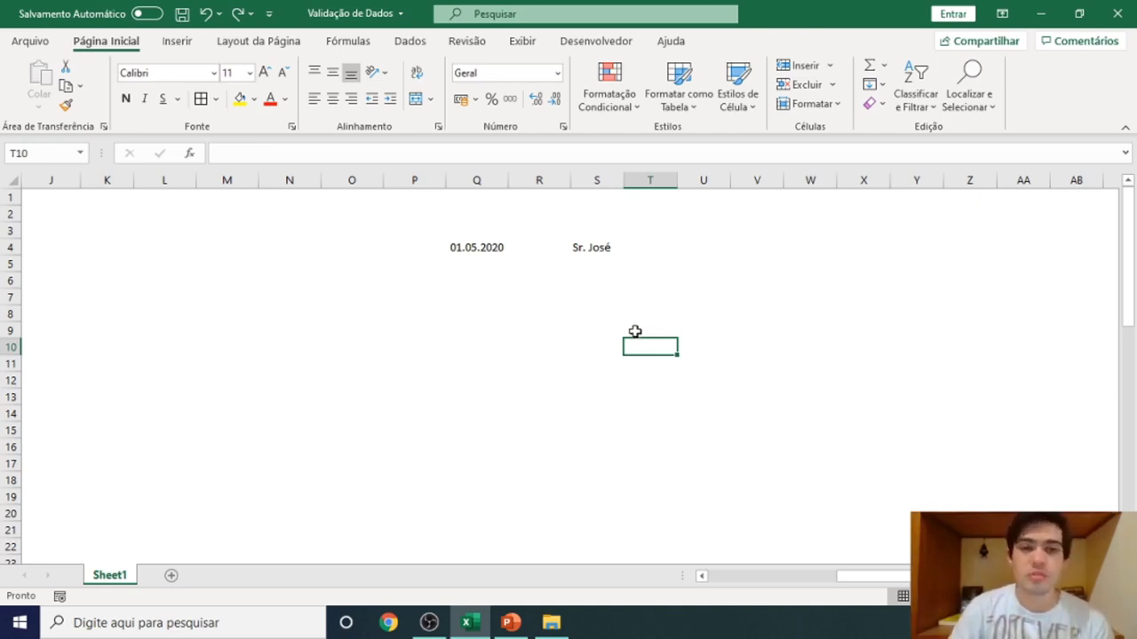
Replace every "." with "/" in column Q only, close the find-and-replace dialog and deselect the column
{"action": "left_click", "coordinate": [477, 179]}
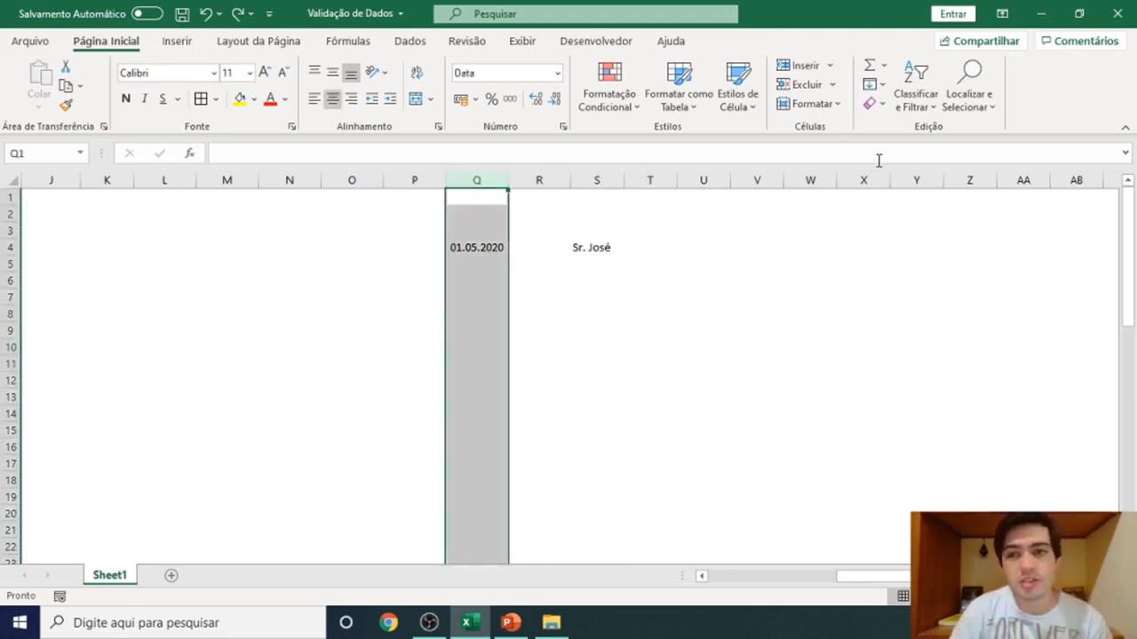
{"action": "left_click", "coordinate": [969, 94]}
{"action": "left_click", "coordinate": [961, 153]}
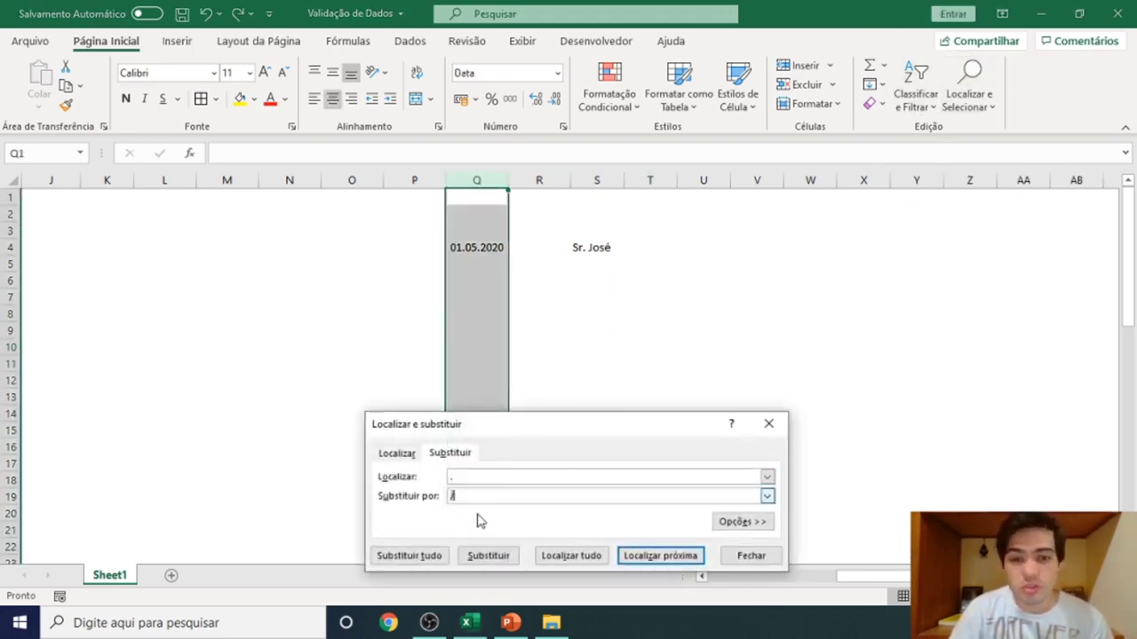
{"action": "left_click", "coordinate": [435, 553]}
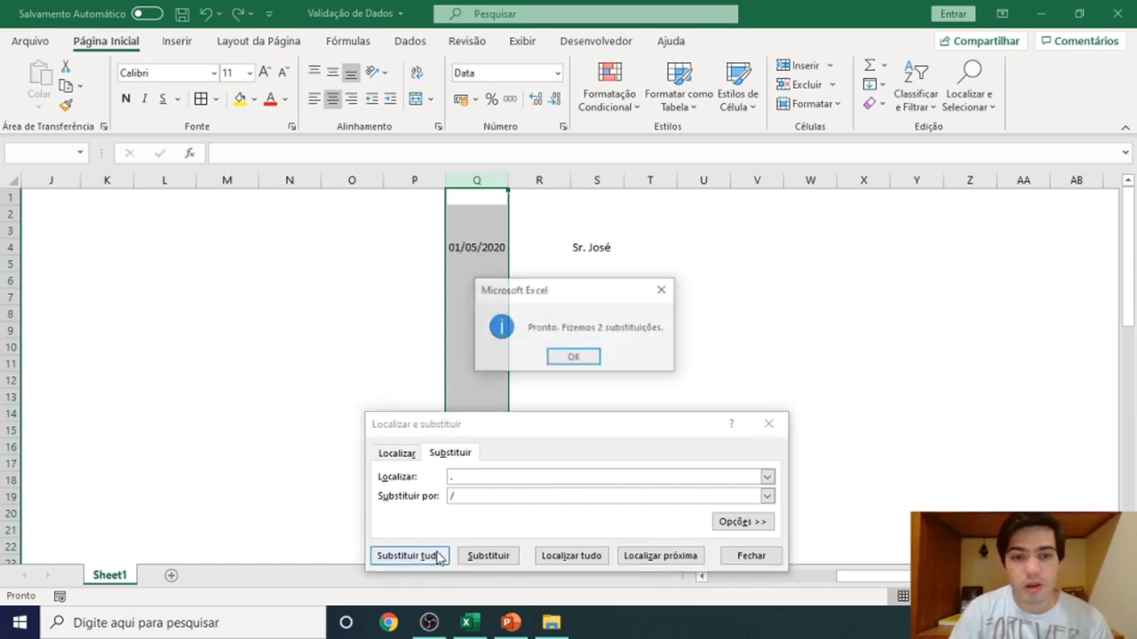
{"action": "left_click", "coordinate": [586, 359]}
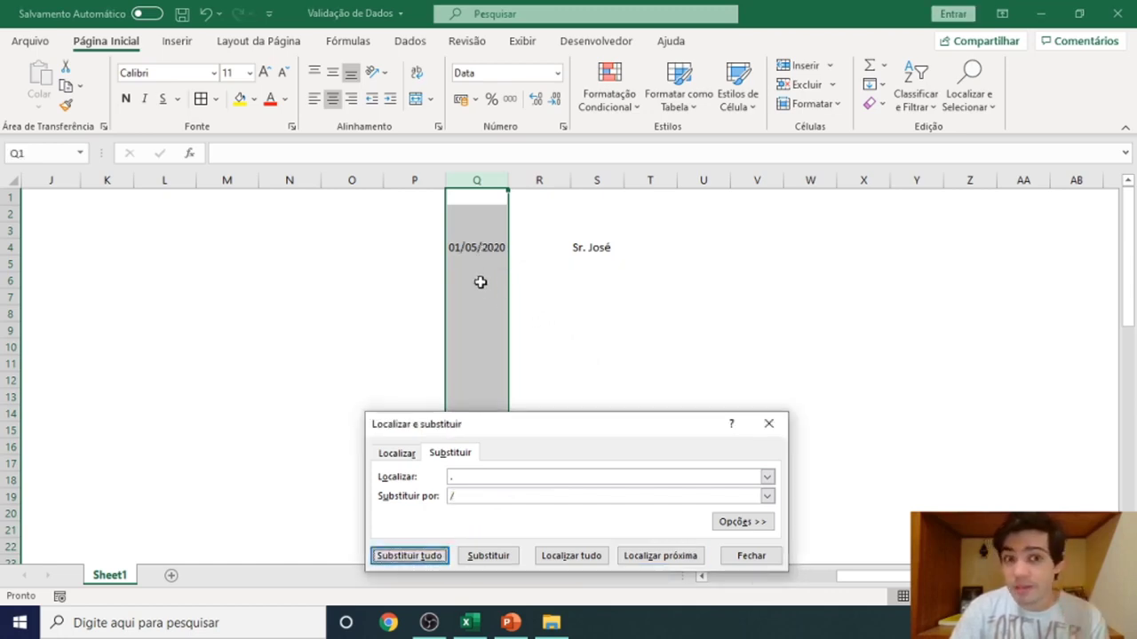
{"action": "left_click", "coordinate": [772, 433]}
{"action": "left_click", "coordinate": [596, 297]}
{"action": "left_click", "coordinate": [597, 315]}
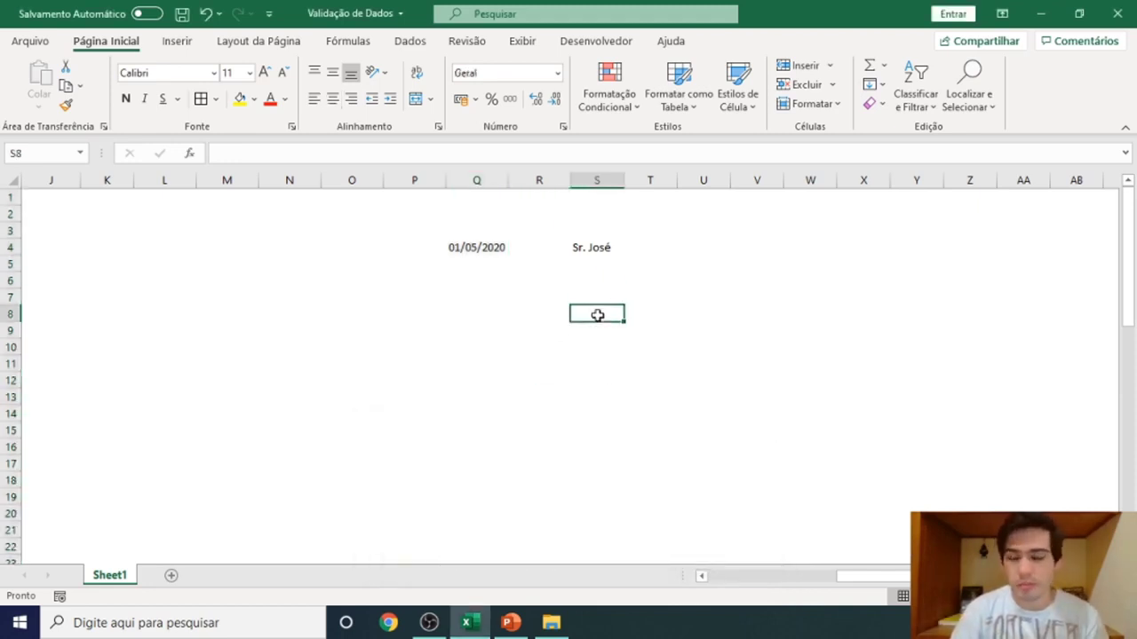